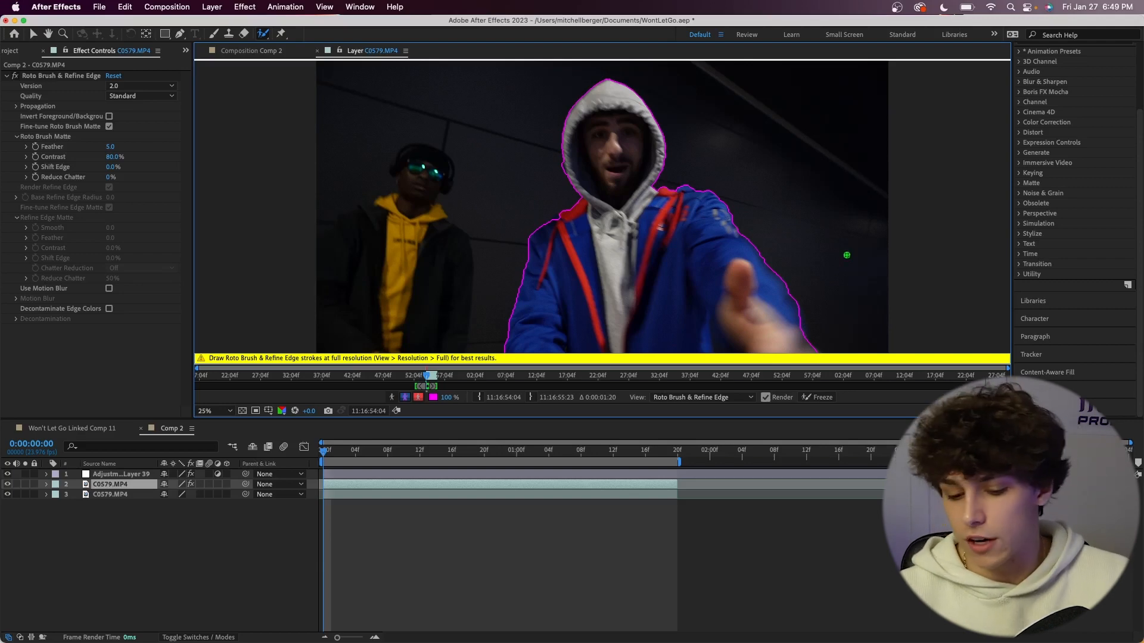
Add the foreground man's outstretched arm to the Roto Brush selection on the second frame and freeze the propagation
key("Page_Down")
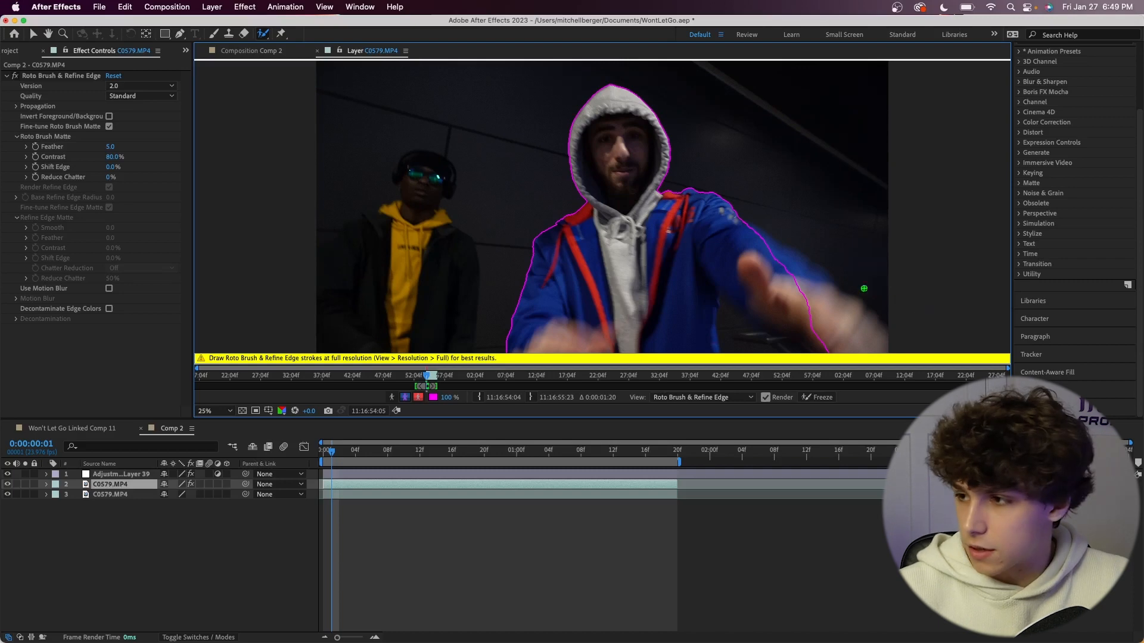
left_click_drag(741, 228, 879, 346)
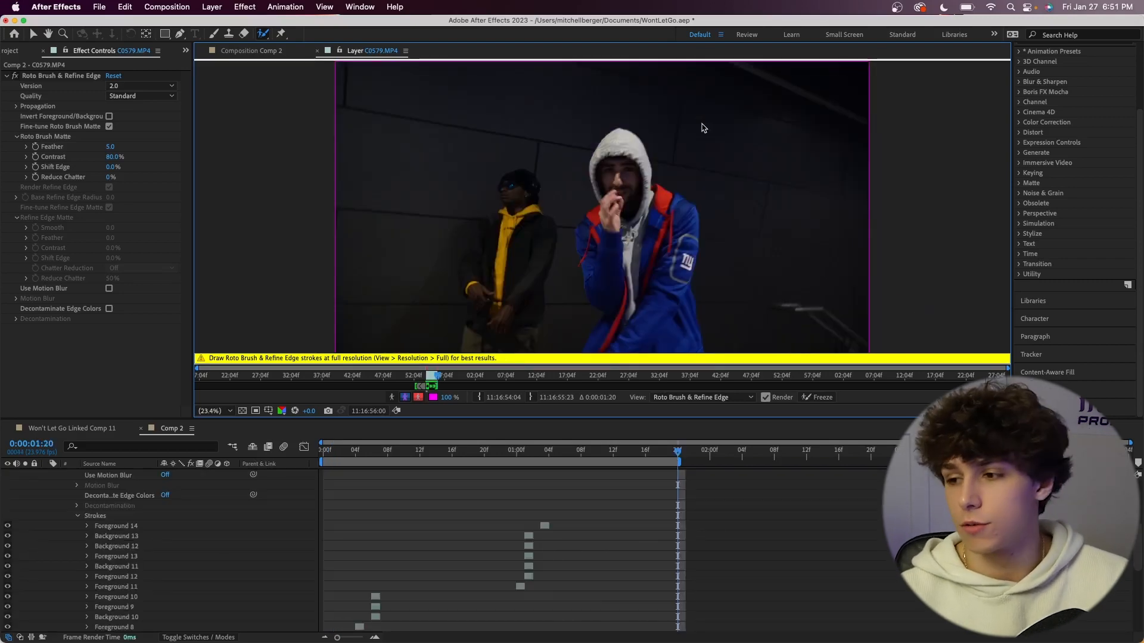
left_click(820, 397)
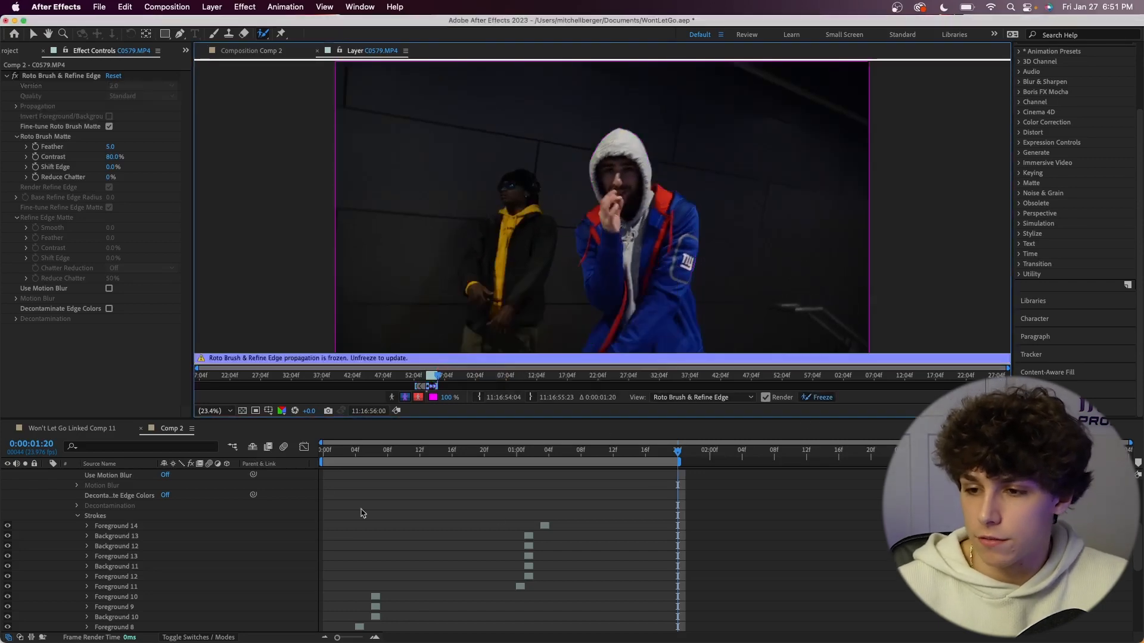
Close the layer view and duplicate the rotoscoped C0579.MP4 layer in Comp 2, selecting the lower copy
left_click(317, 51)
left_click(477, 451)
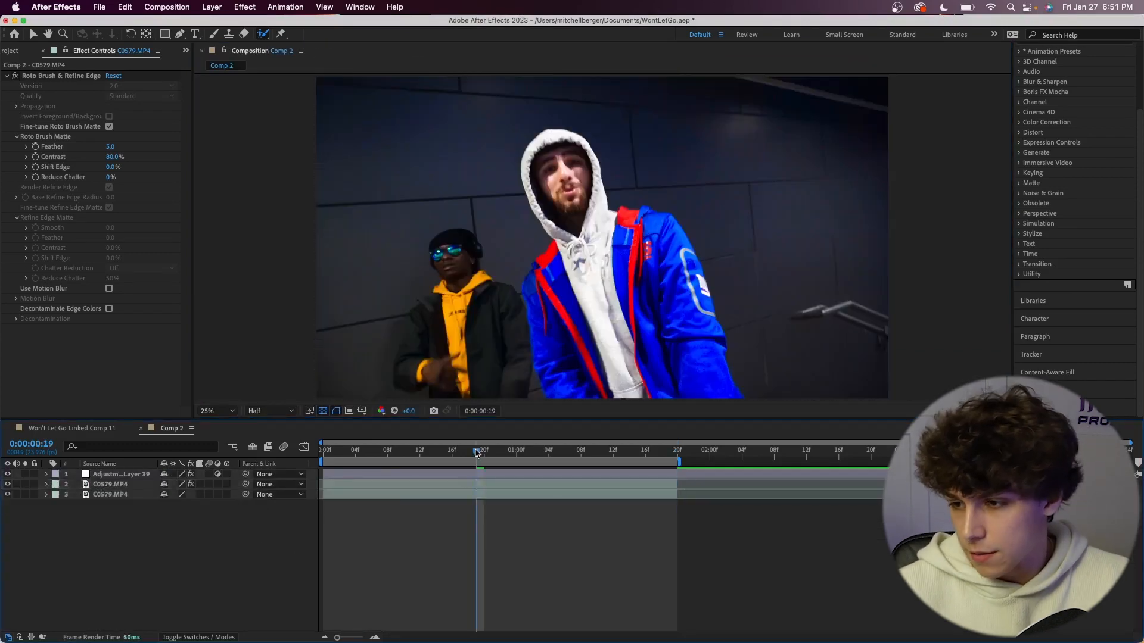
left_click(432, 487)
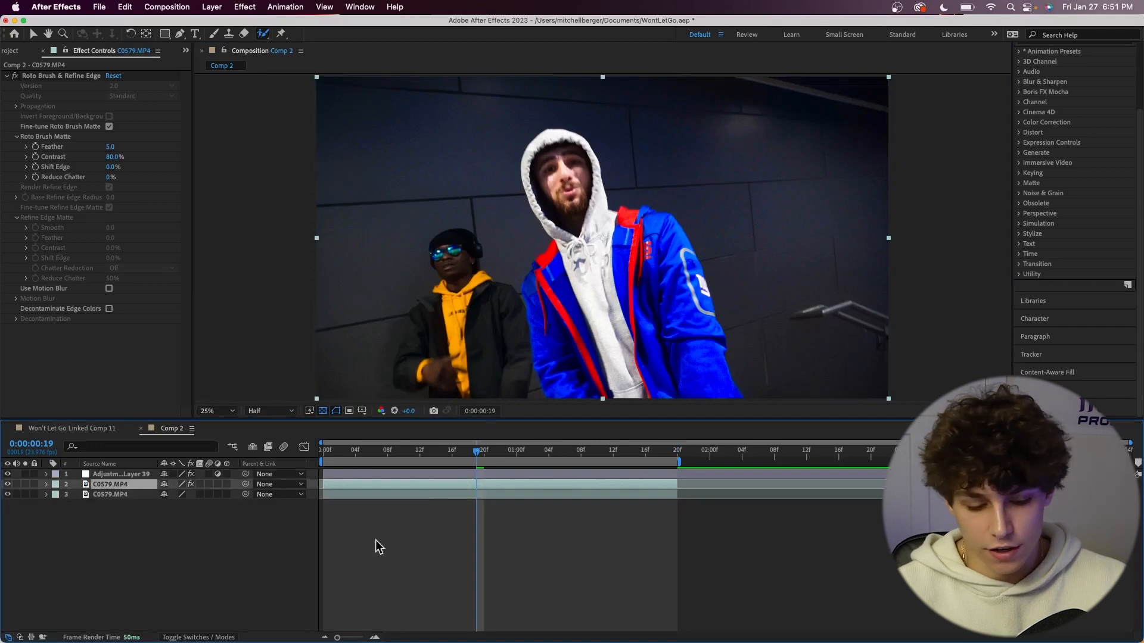
key("super+d")
left_click(101, 494)
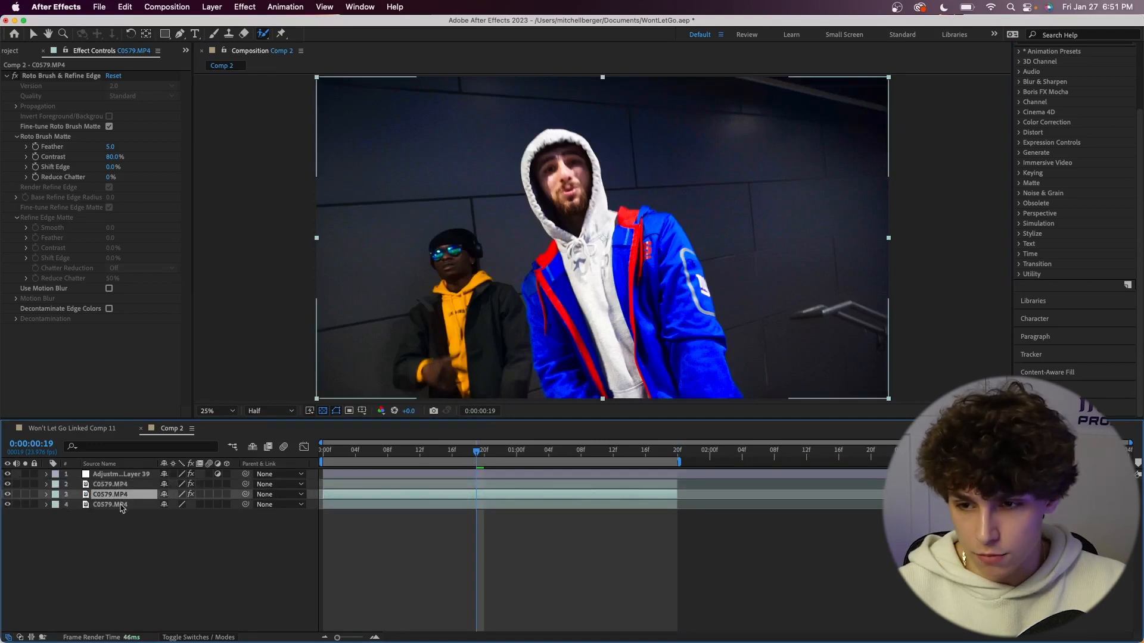
Invert the foreground/background of the lower rotoscoped copy, freeze its Roto Brush propagation and return to the composition
double_click(113, 494)
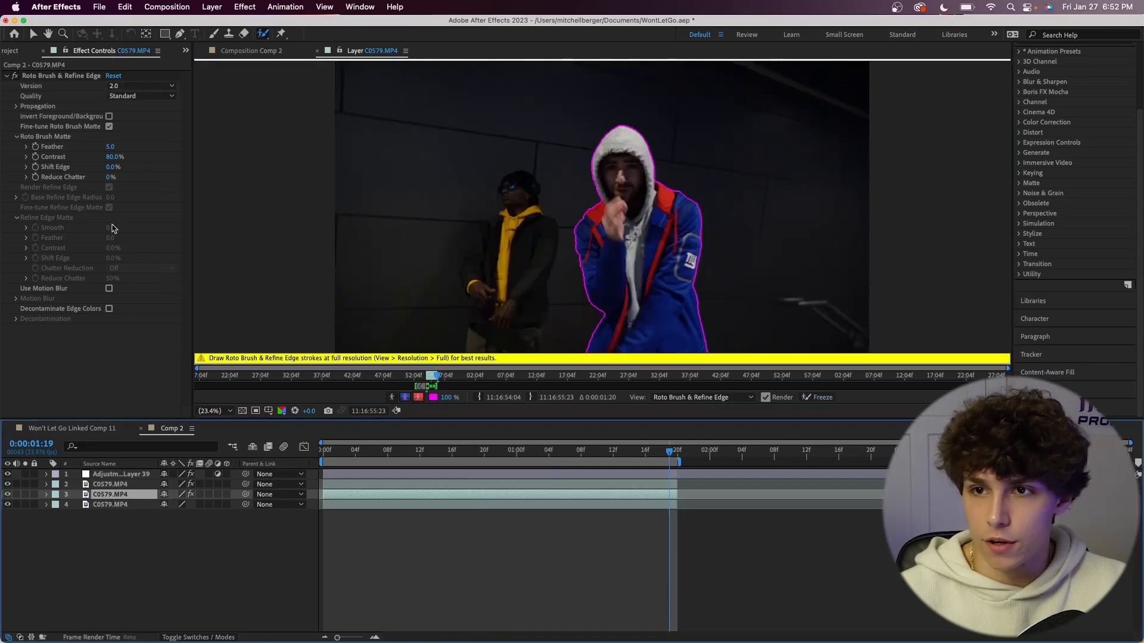
left_click(109, 117)
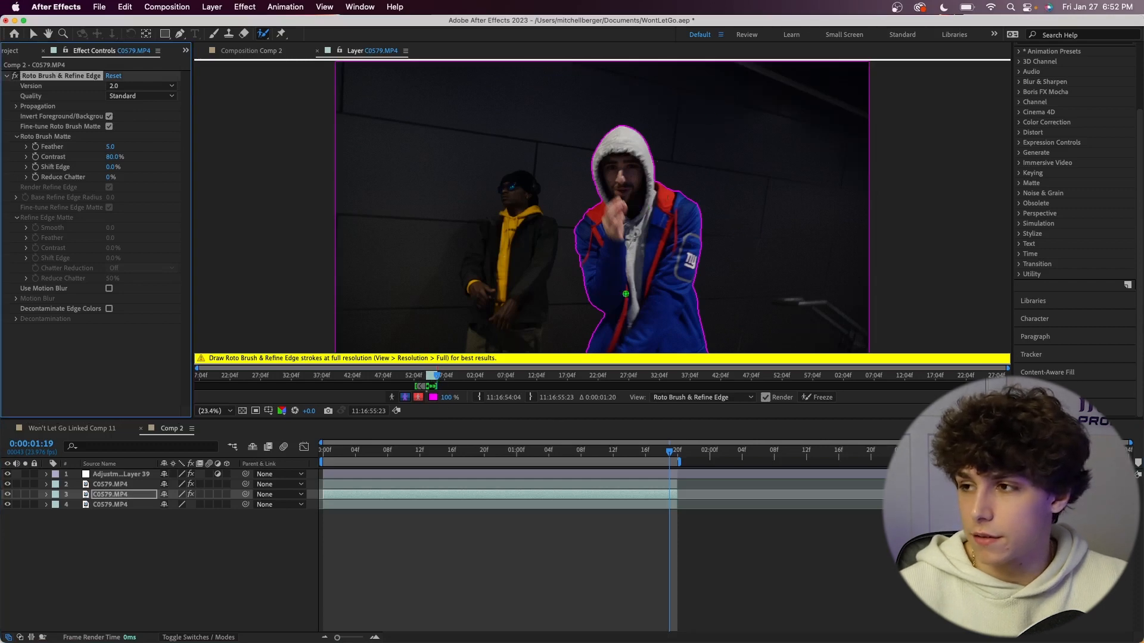
left_click(828, 399)
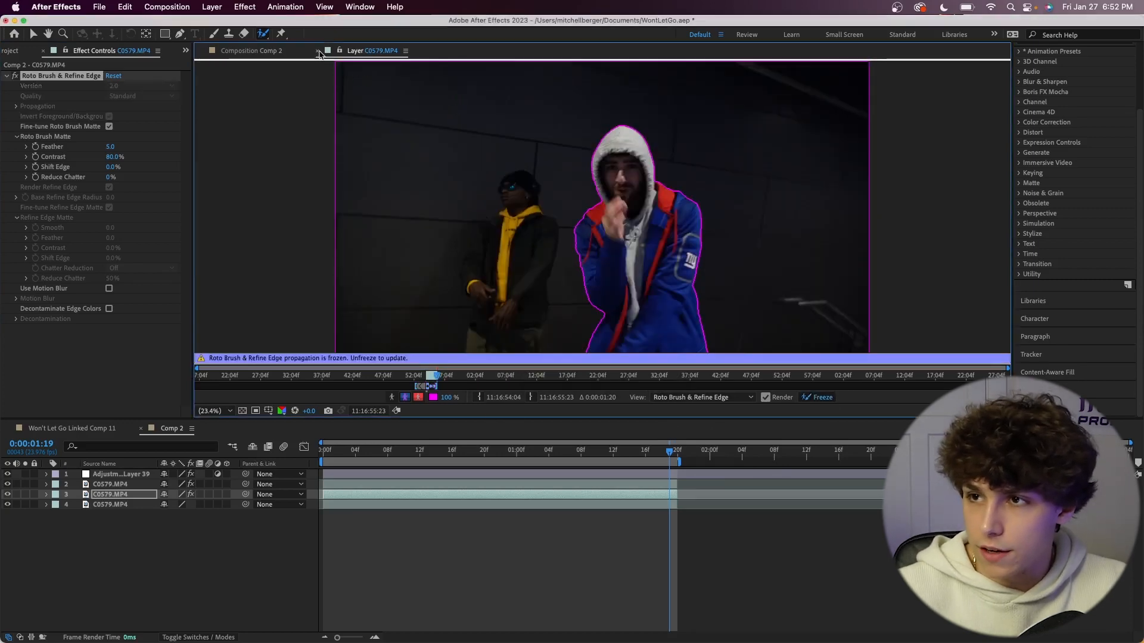
left_click(318, 52)
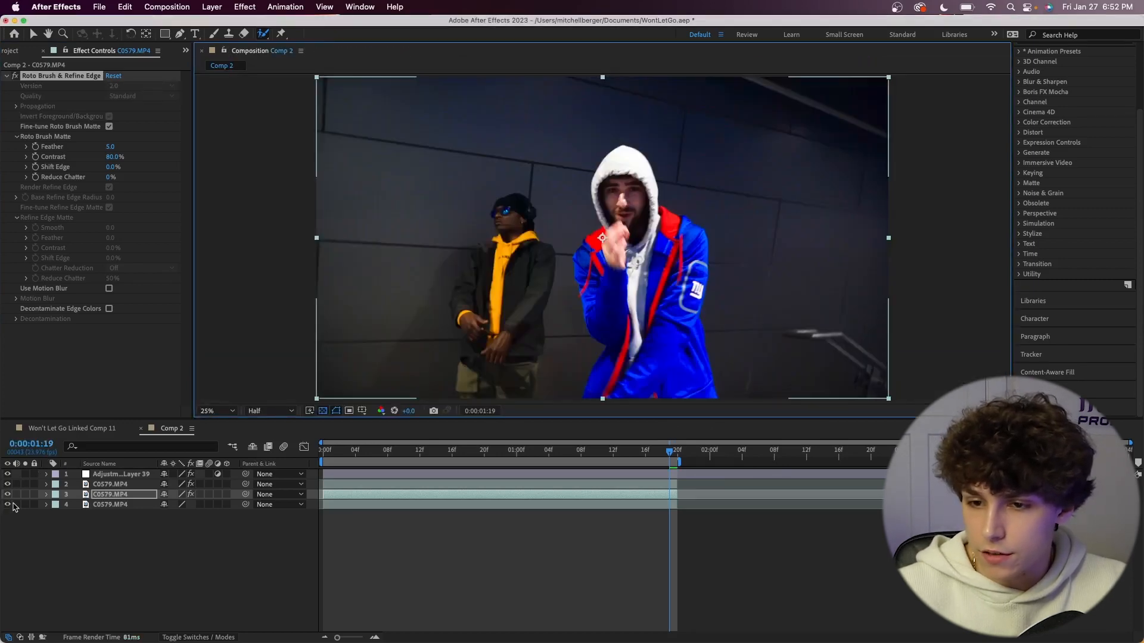
Hide the upper rotoscoped layer and the original footage so only the inverted cut-out shows under the adjustment layer
left_click(7, 494)
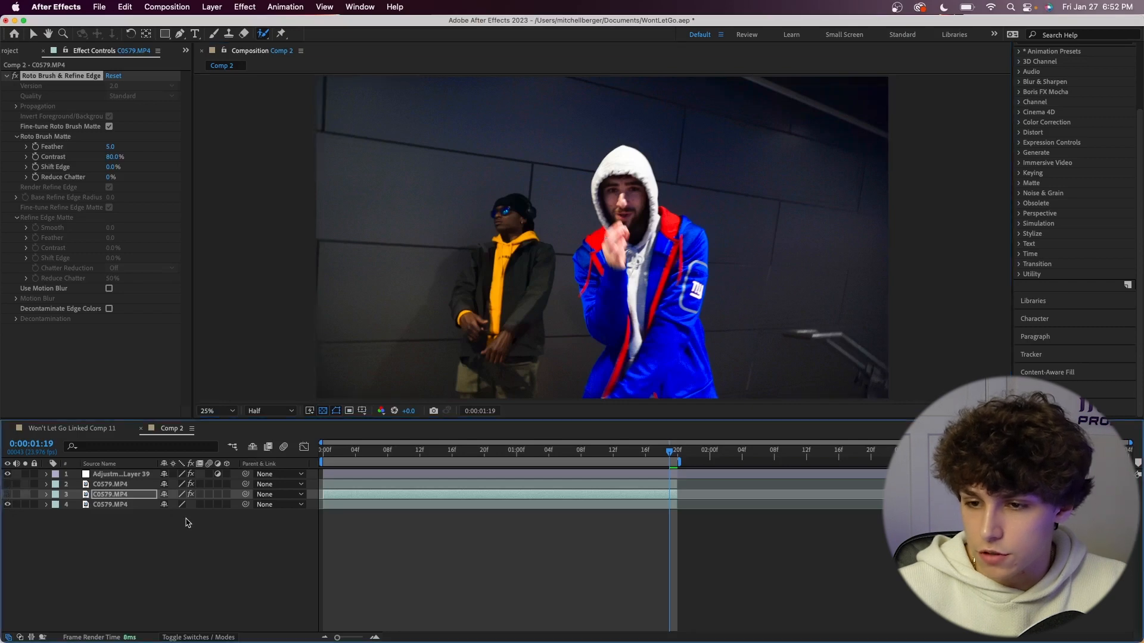
left_click(8, 504)
left_click(8, 494)
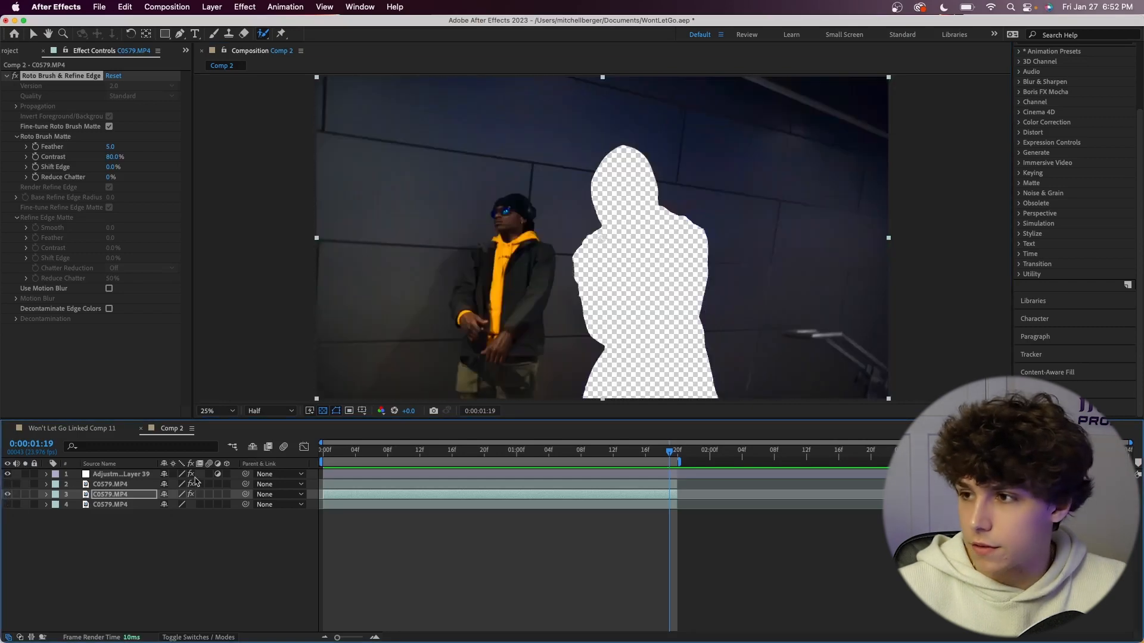
left_click(7, 494)
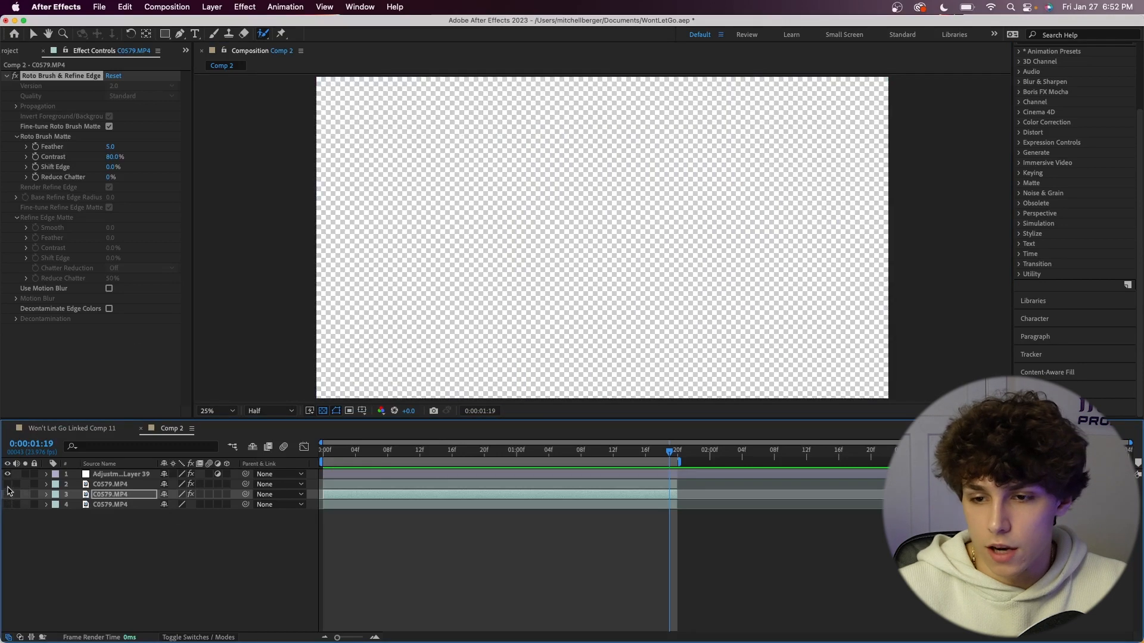
left_click(7, 484)
left_click(7, 484)
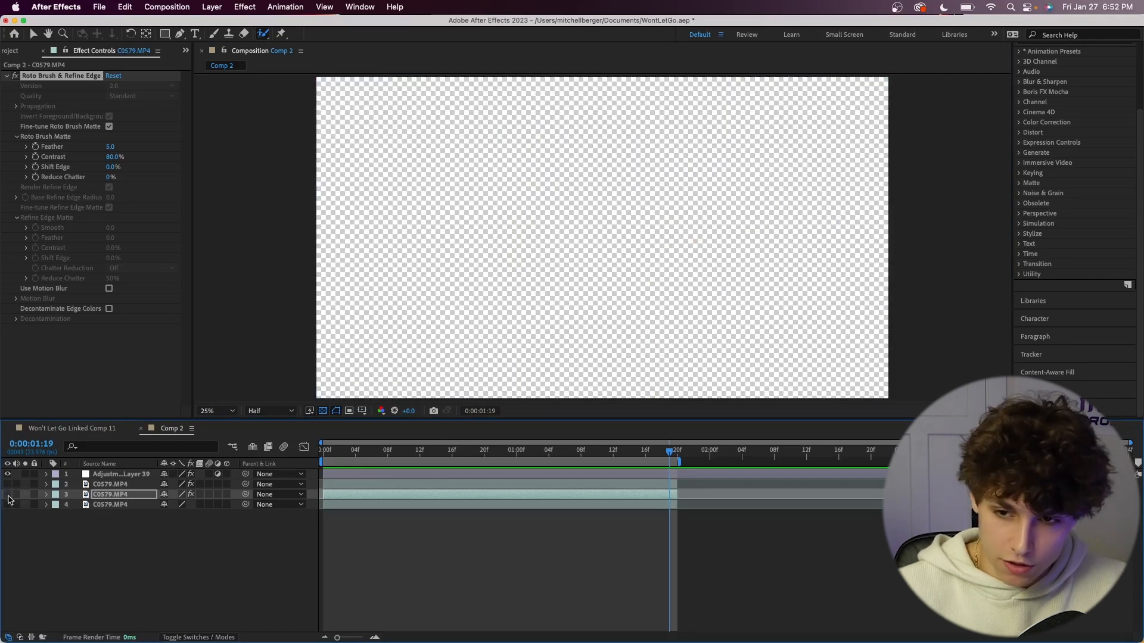
left_click(7, 494)
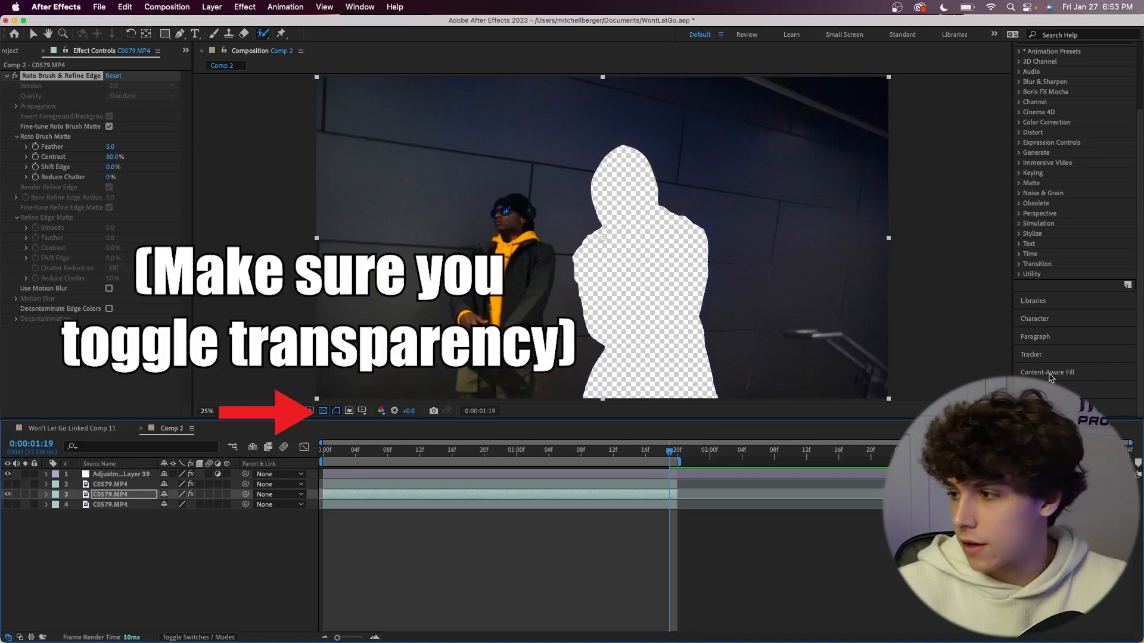
Open the Content-Aware Fill panel
scroll(1088, 127, "up", 3)
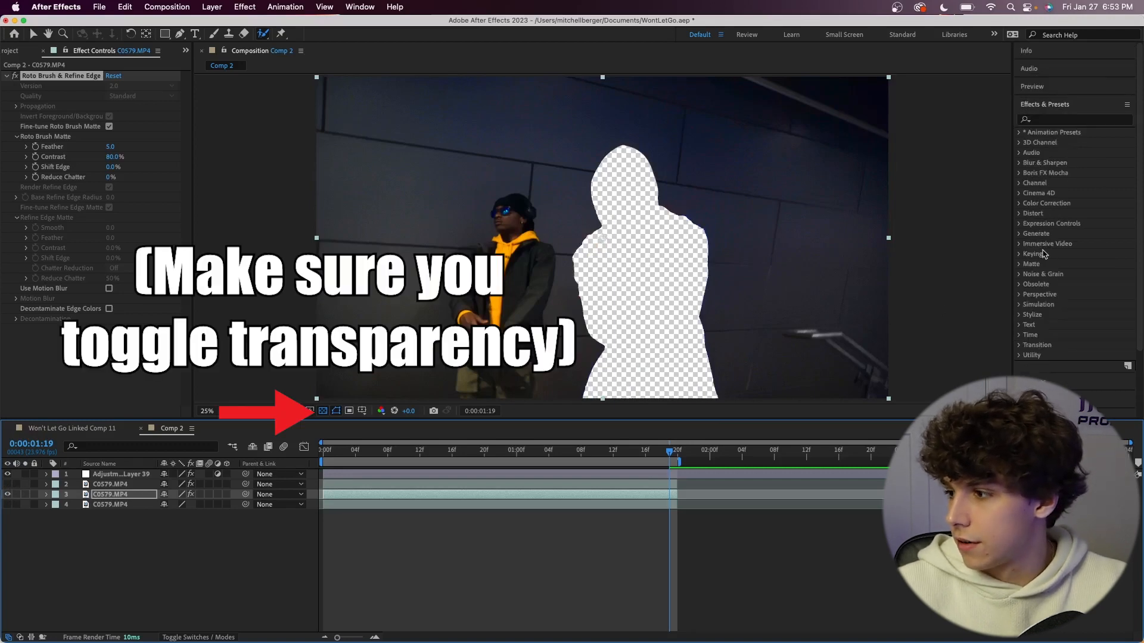
scroll(1044, 254, "down", 2)
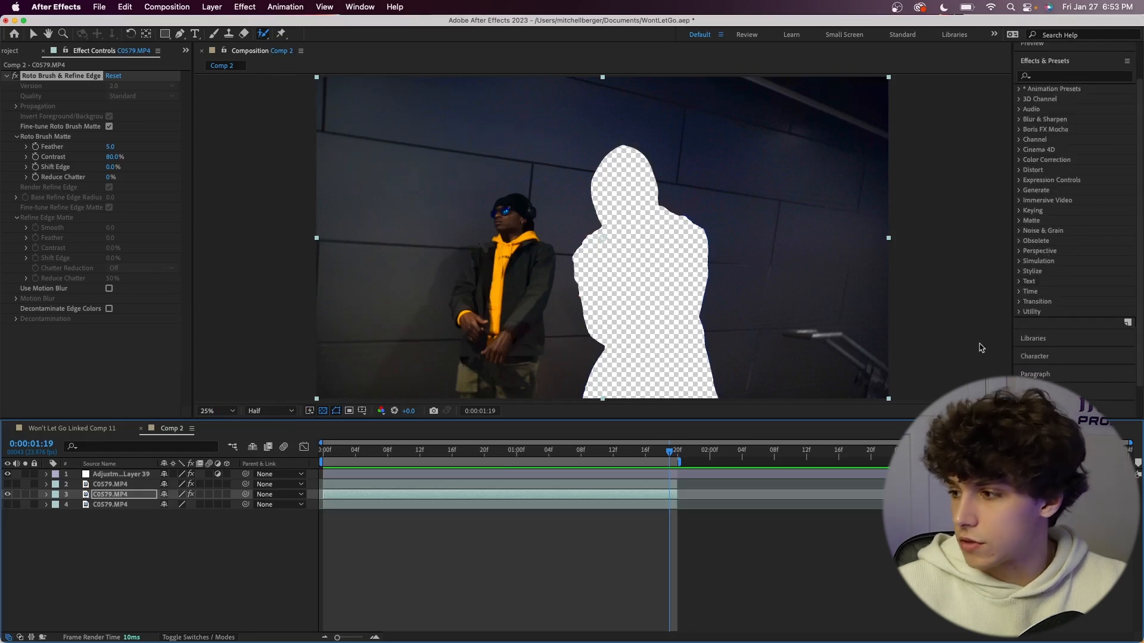
left_click(364, 8)
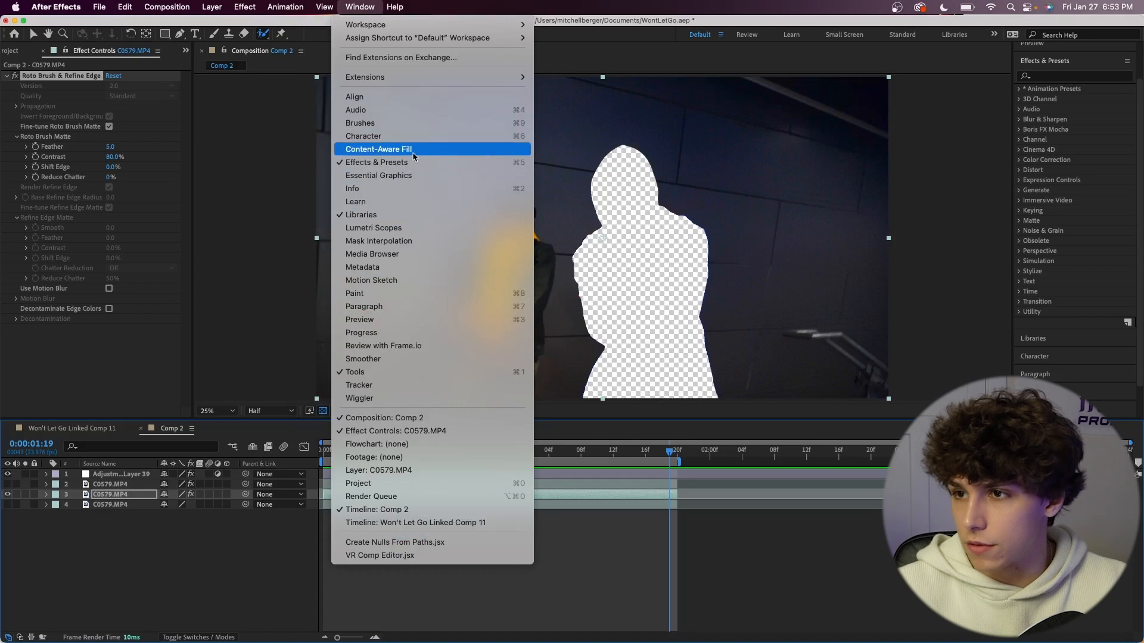
left_click(378, 149)
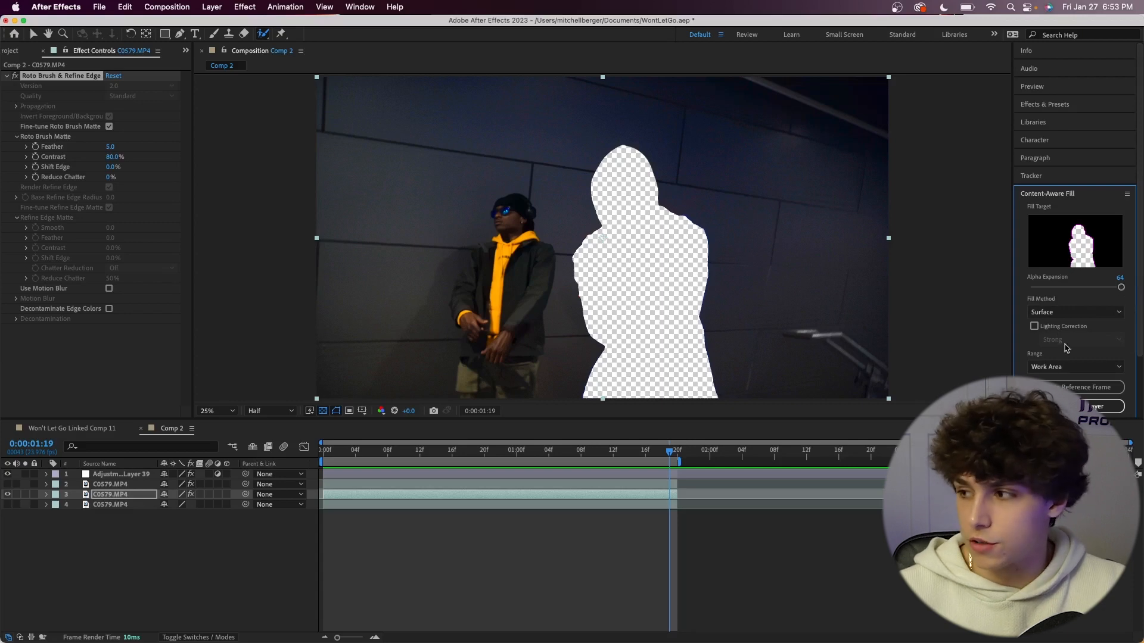
Start the work area at 0:00:01:00 and generate a Content-Aware Fill layer using the Surface method over the Work Area range
scroll(1108, 327, "down", 3)
left_click_drag(626, 453, 534, 454)
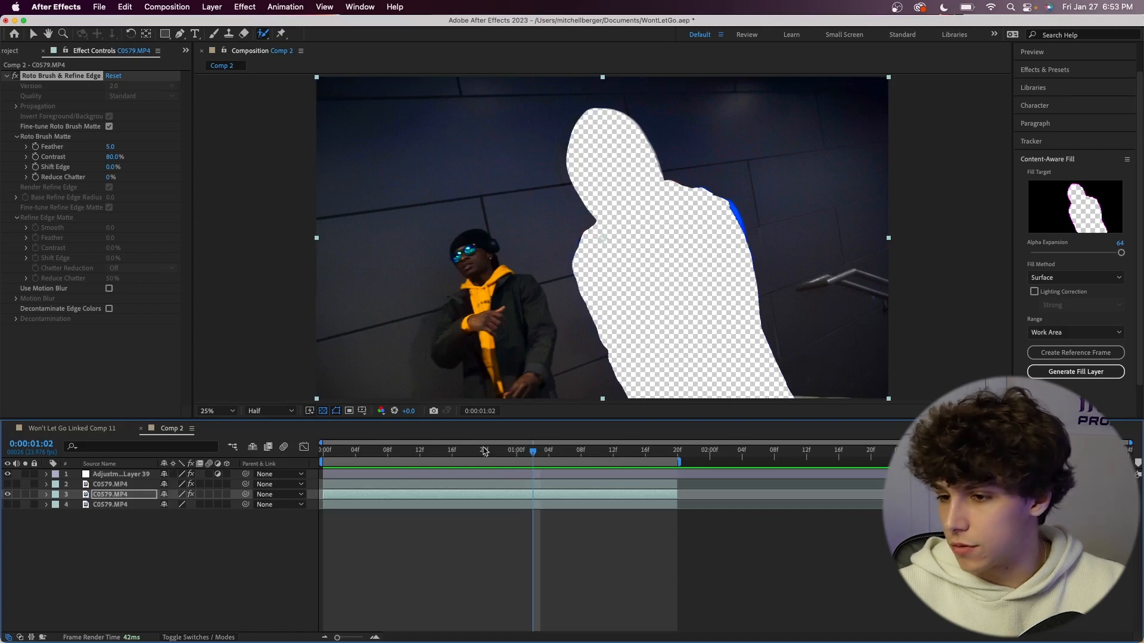
left_click_drag(322, 462, 516, 481)
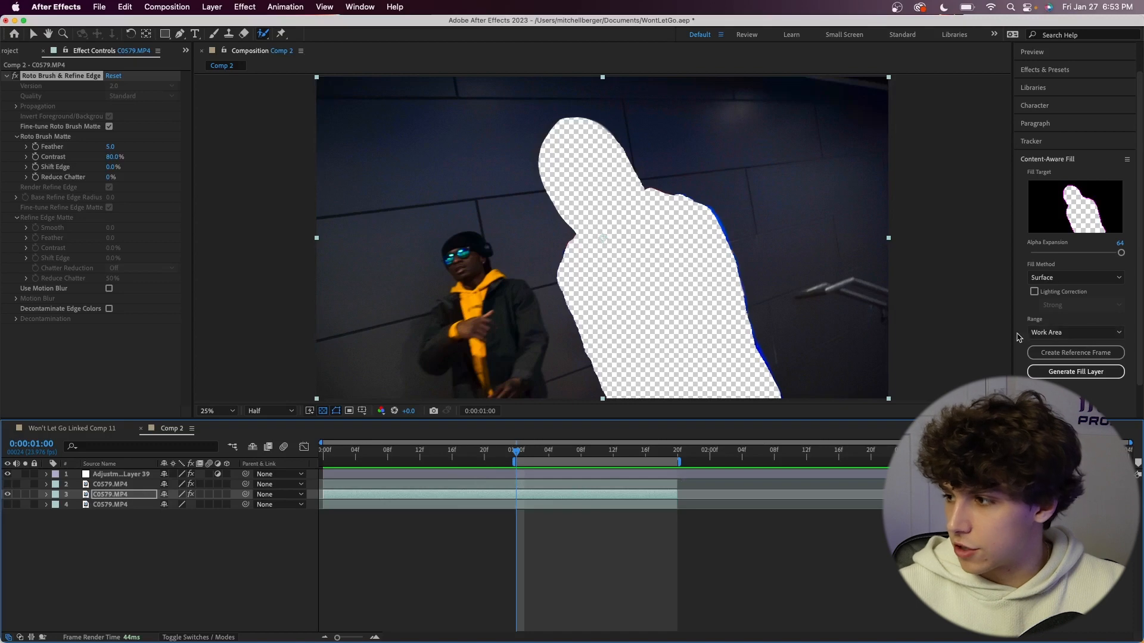
left_click(1087, 375)
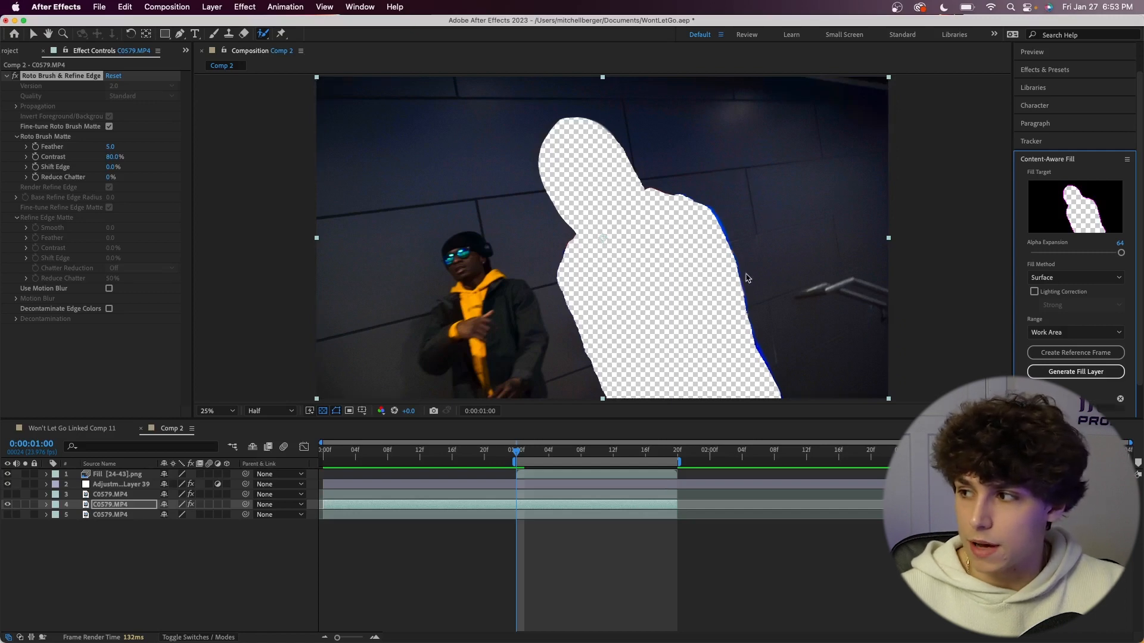
Preview the fill, place the Fill layer directly above the inverted cut-out, and make the foreground rotoscoped layer visible
key("space")
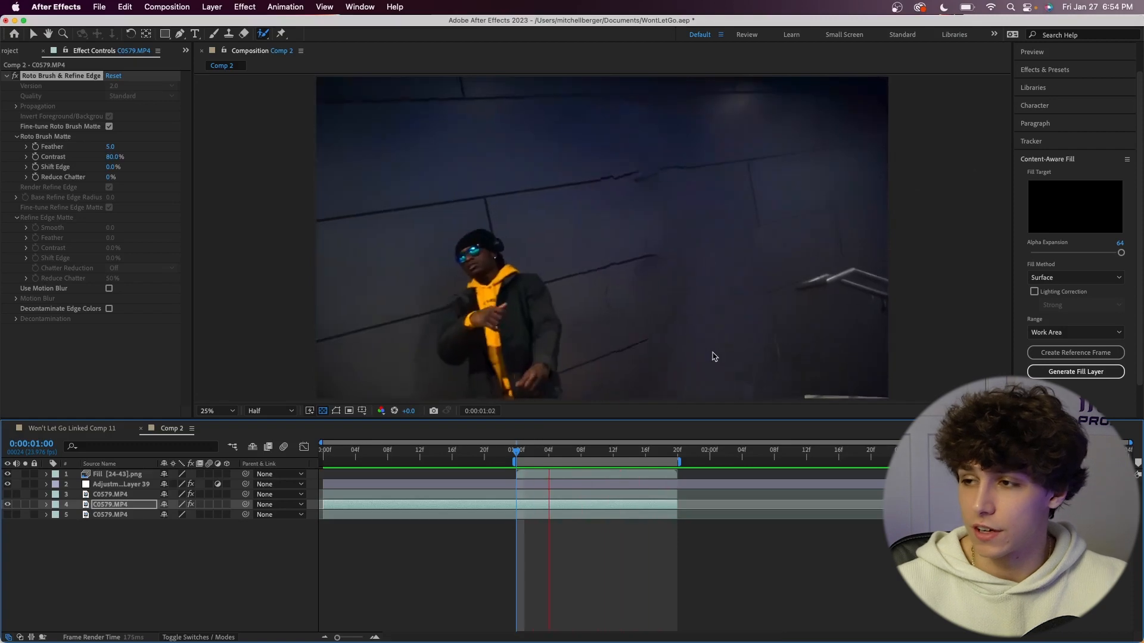
left_click(64, 477)
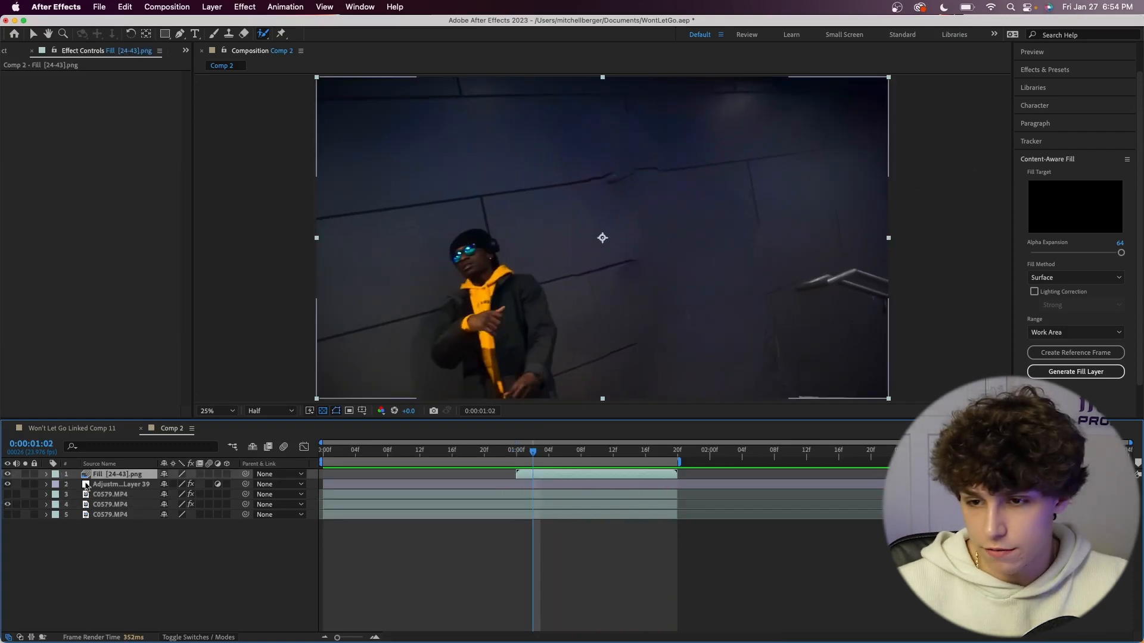
left_click_drag(98, 476, 99, 502)
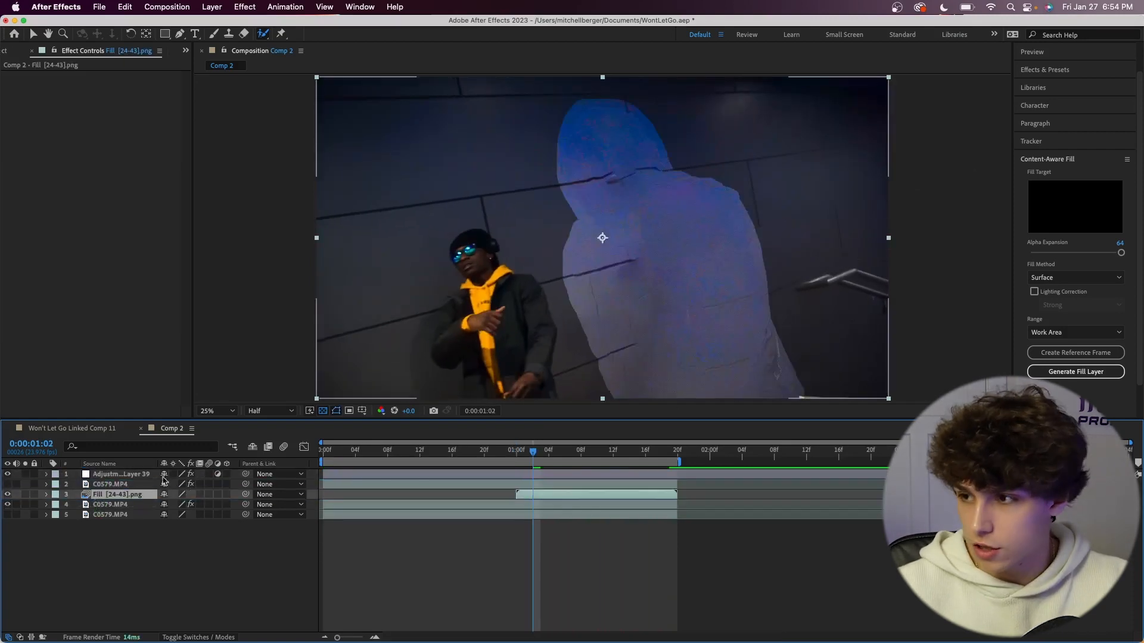
left_click(7, 485)
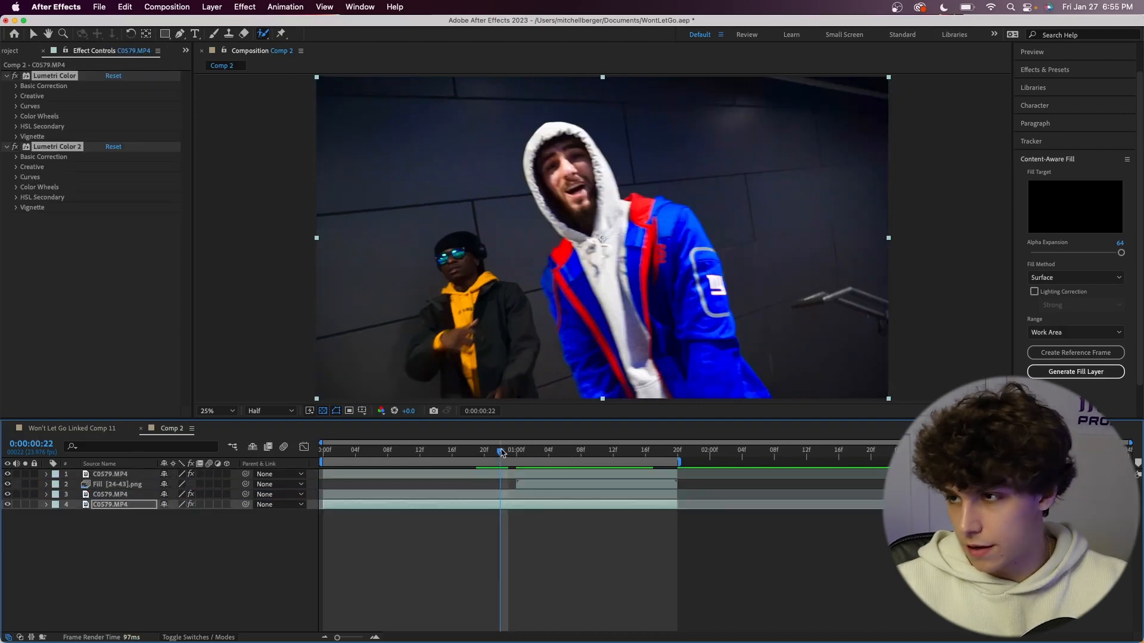
Compare the frame at 0:00:01:04 with the top rotoscoped layer hidden and shown
left_click_drag(502, 453, 548, 455)
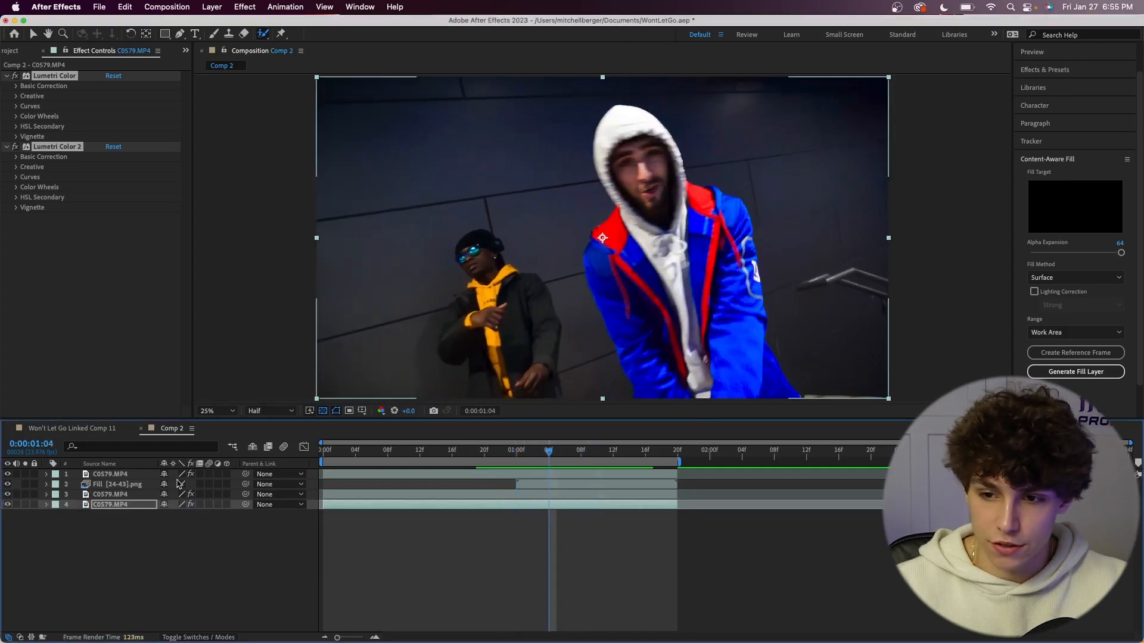
left_click(123, 495)
left_click(110, 476)
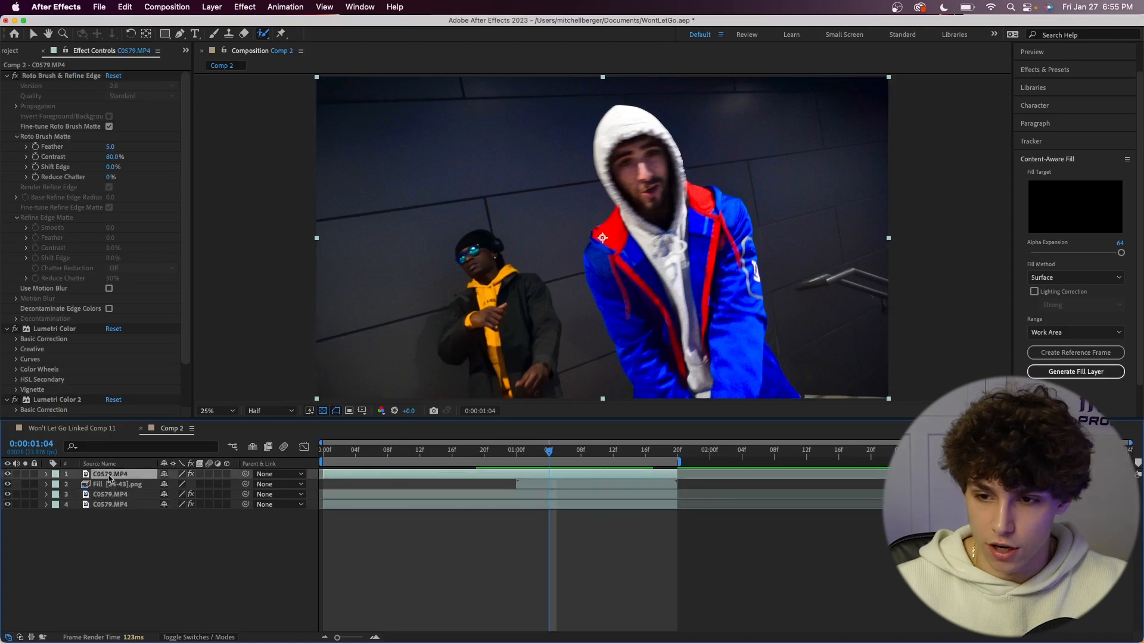
left_click(7, 475)
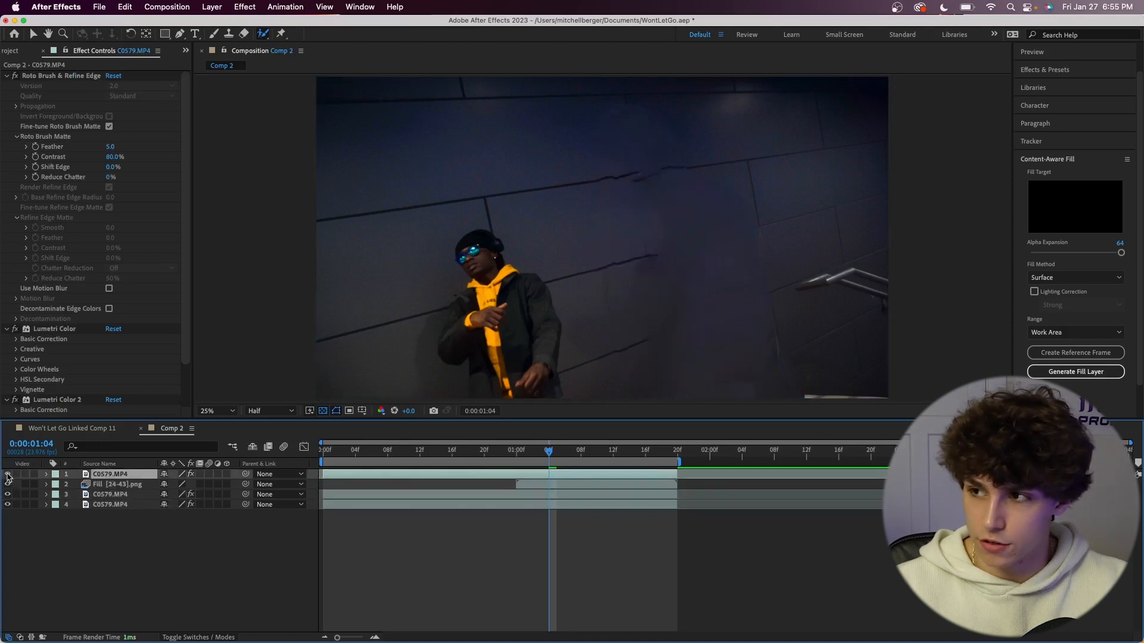
left_click(7, 474)
Keyframe the top rotoscoped layer's Opacity at 100% at 0:00:01:00 and 7% at 0:00:01:09
left_click(47, 475)
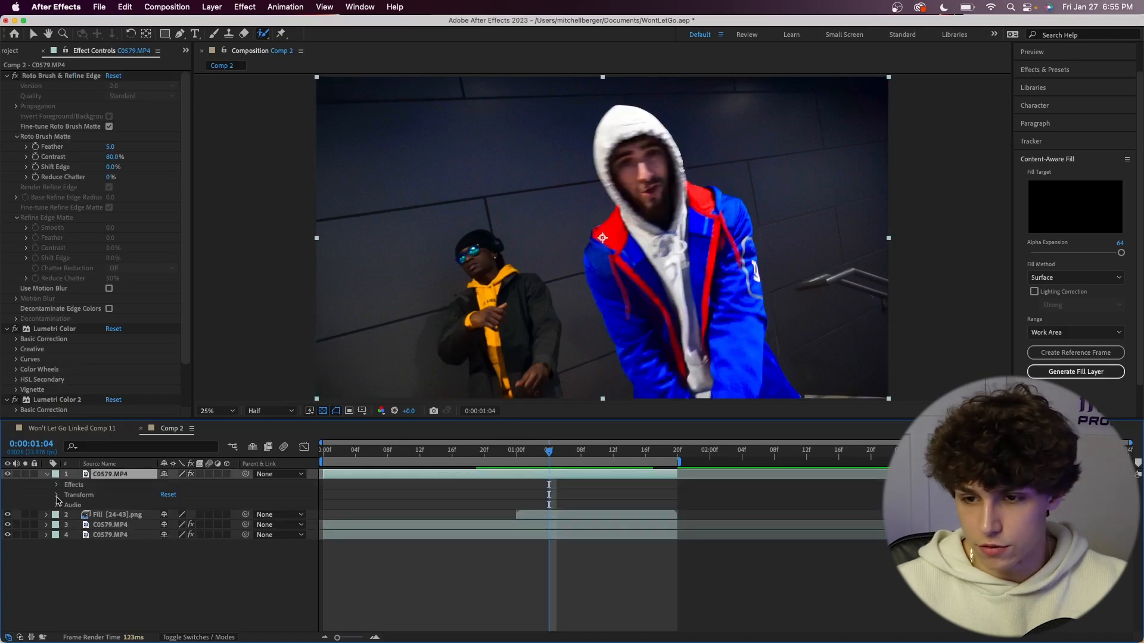
left_click(57, 495)
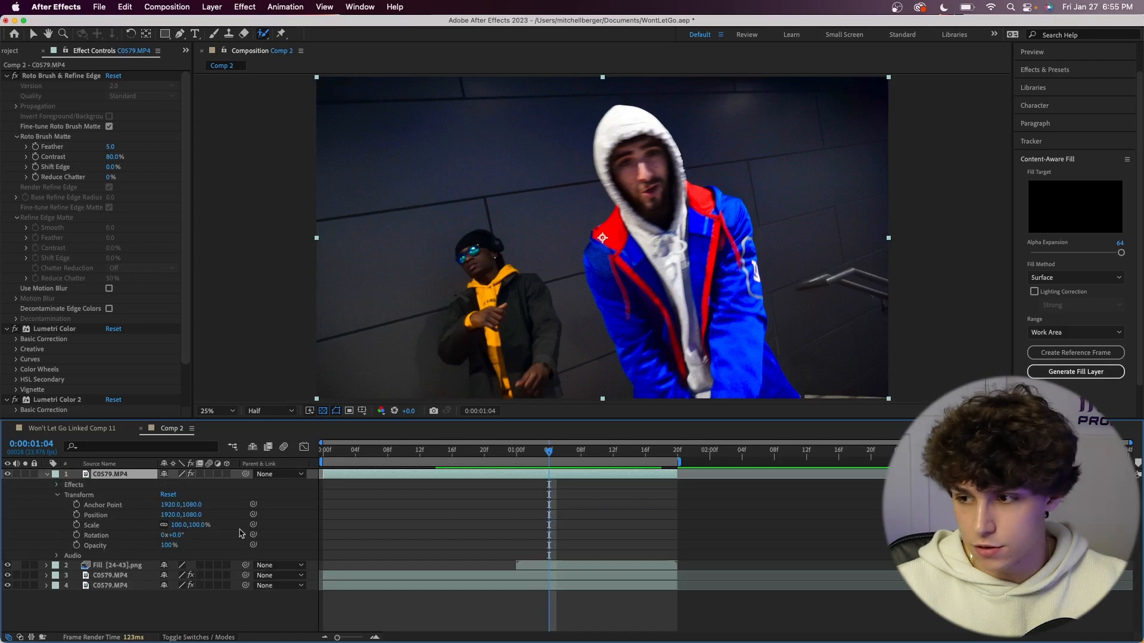
left_click_drag(549, 451, 518, 449)
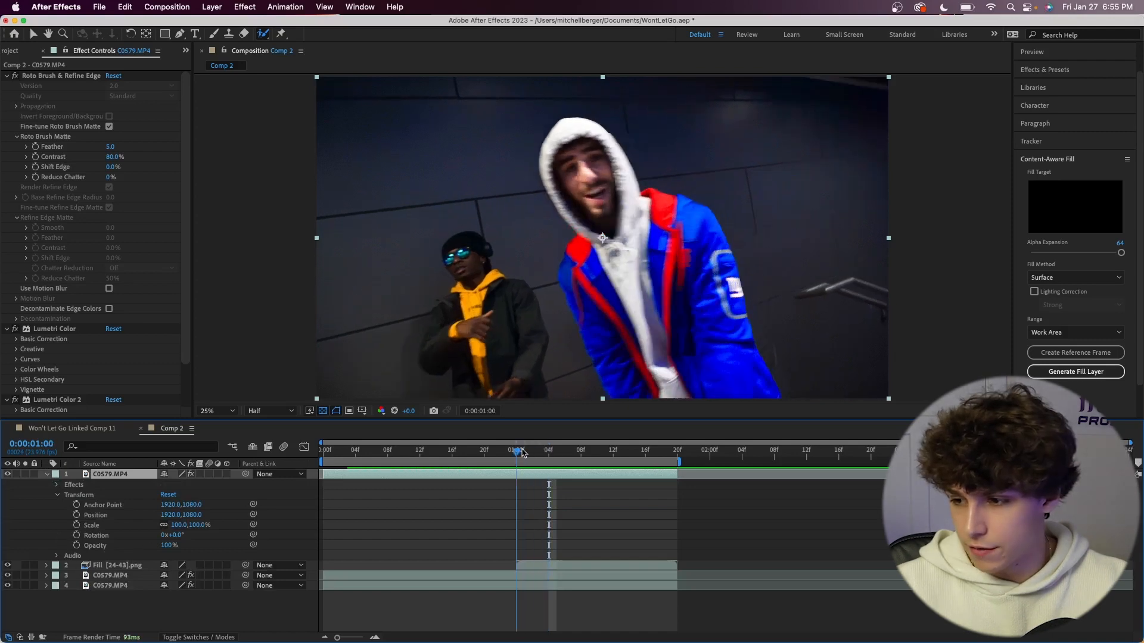
left_click(77, 546)
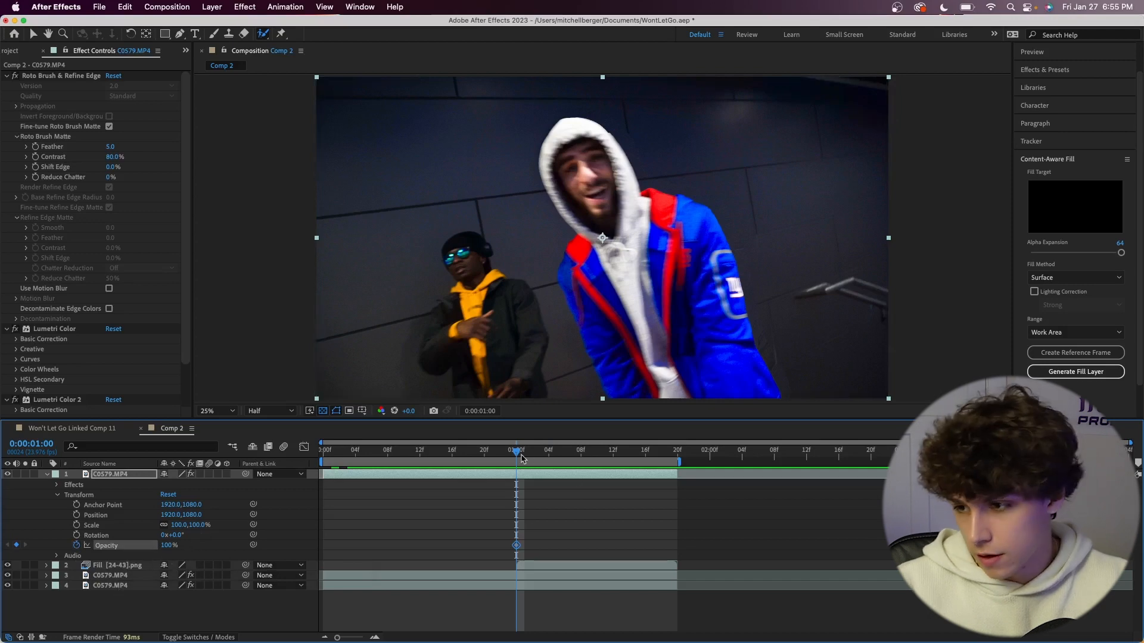
left_click_drag(519, 454, 590, 464)
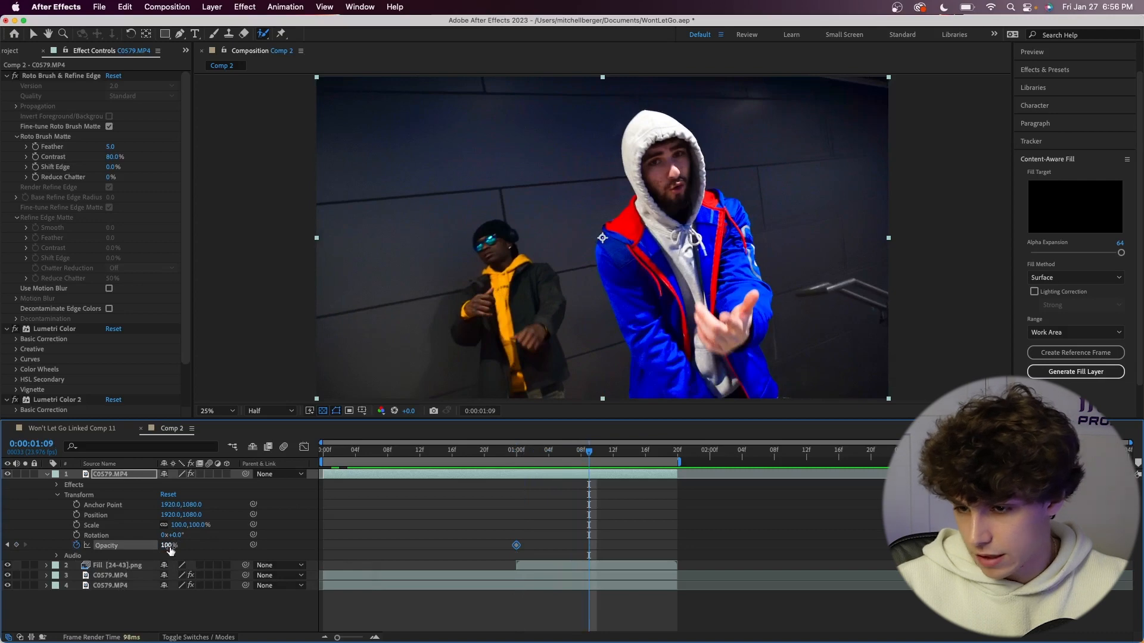
left_click_drag(169, 545, 115, 547)
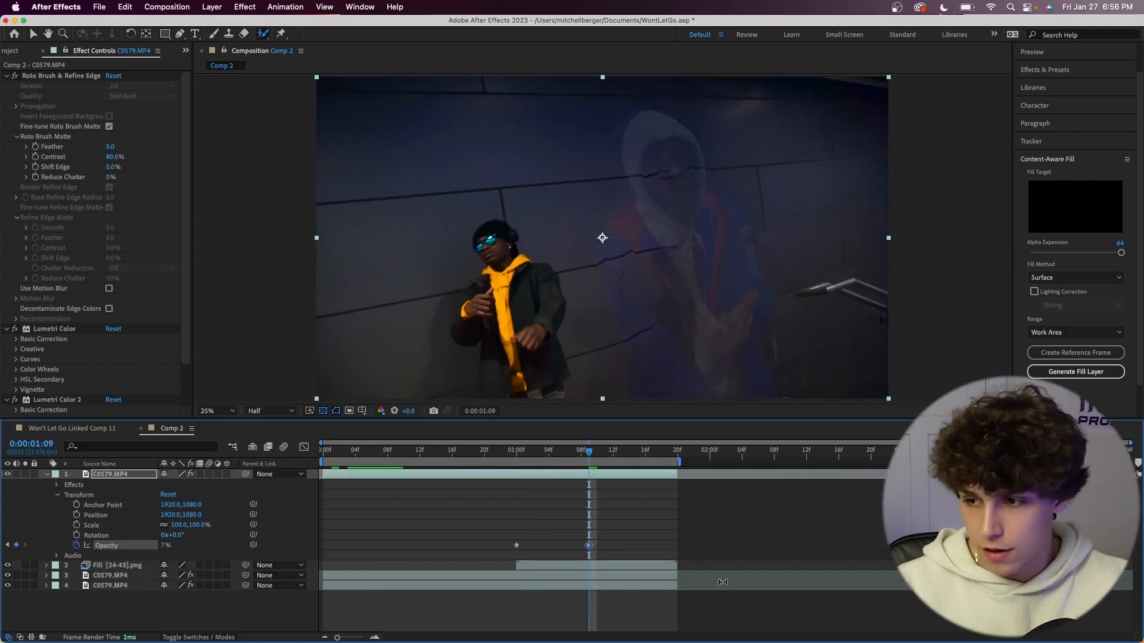
Apply Easy Ease to both Opacity keyframes on the top rotoscoped layer
left_click_drag(500, 532, 620, 558)
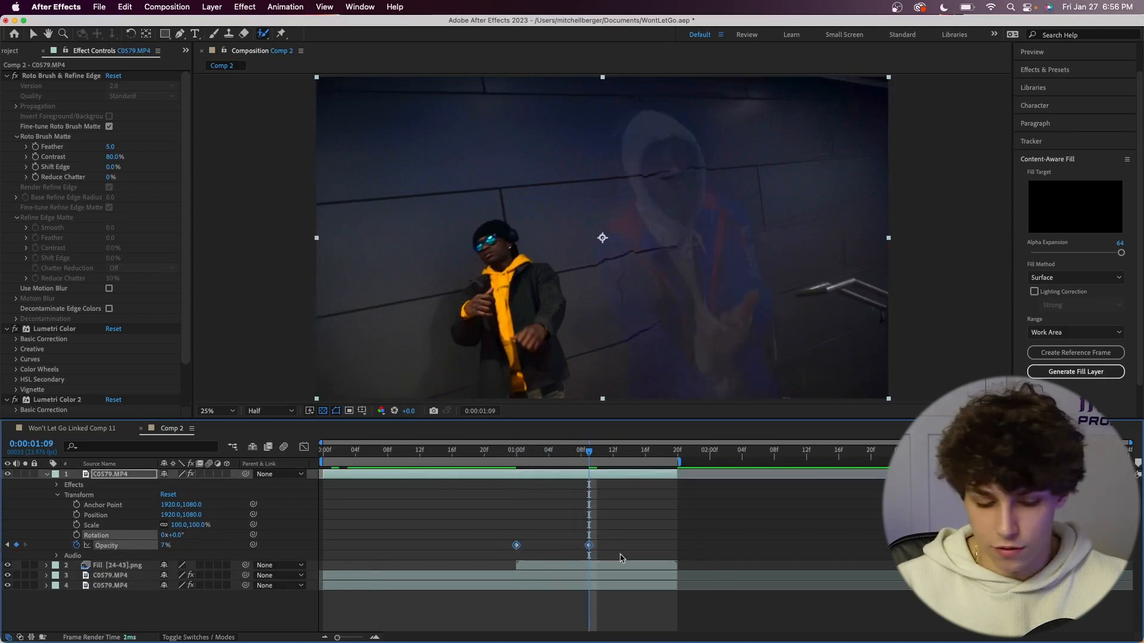
right_click(588, 547)
mouse_move(637, 630)
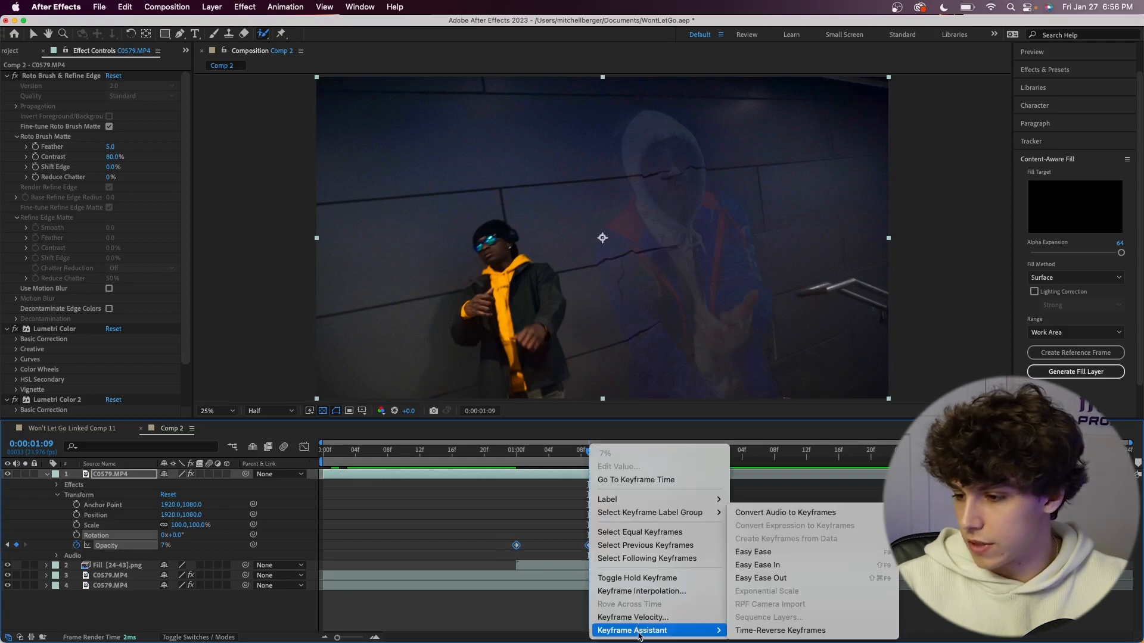
left_click(822, 551)
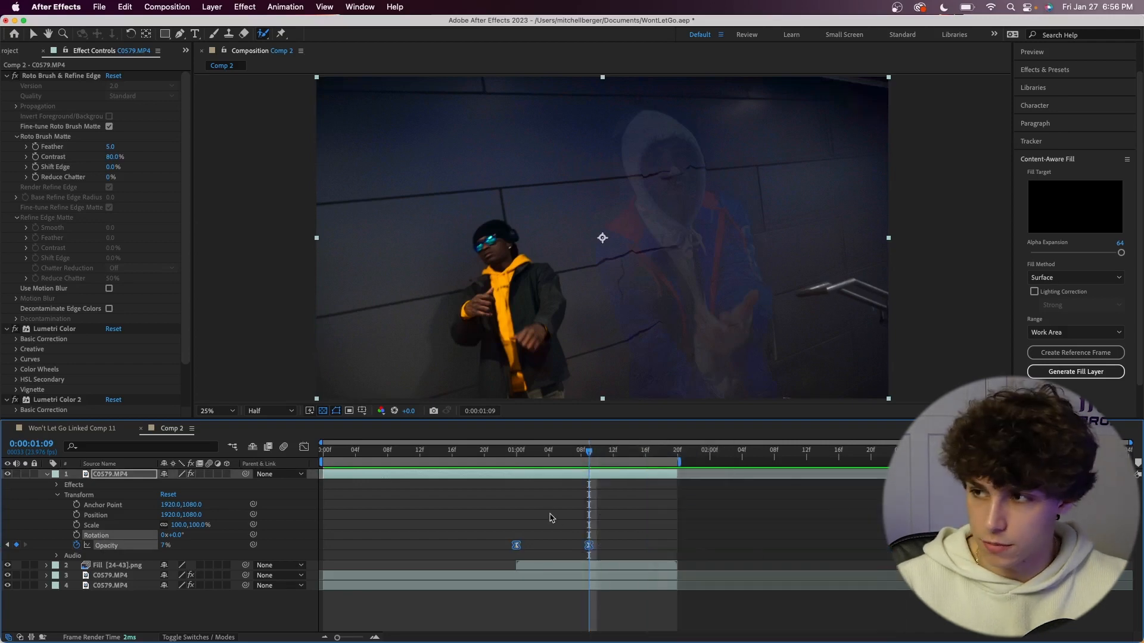
Play back the composition to check the eased fade-out of the foreground man
left_click_drag(590, 454, 614, 456)
key("space")
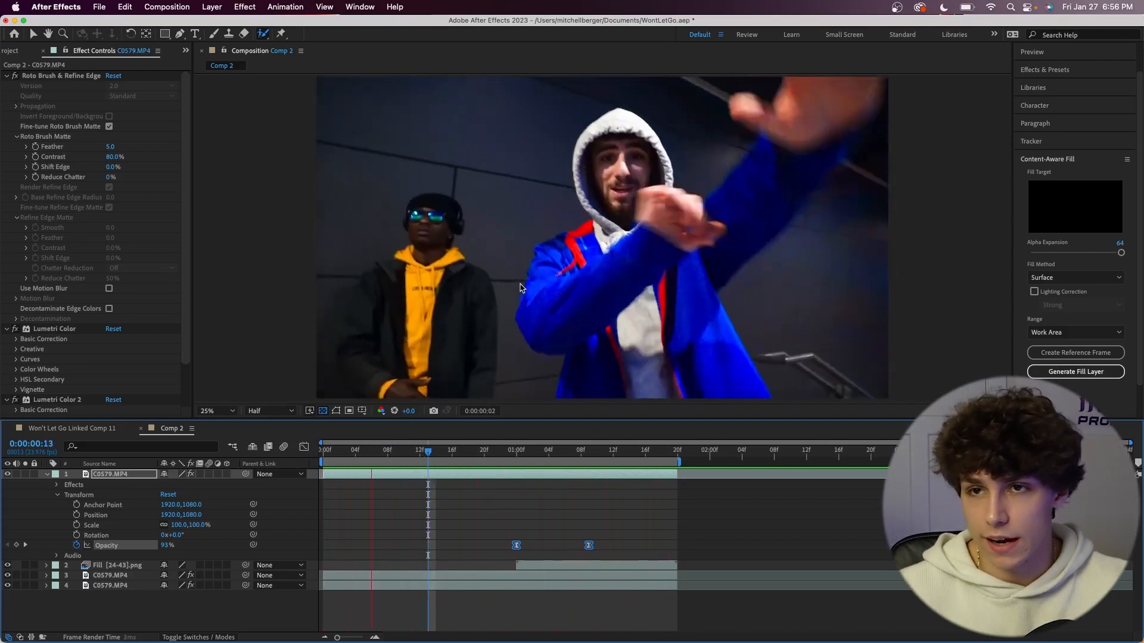
key("space")
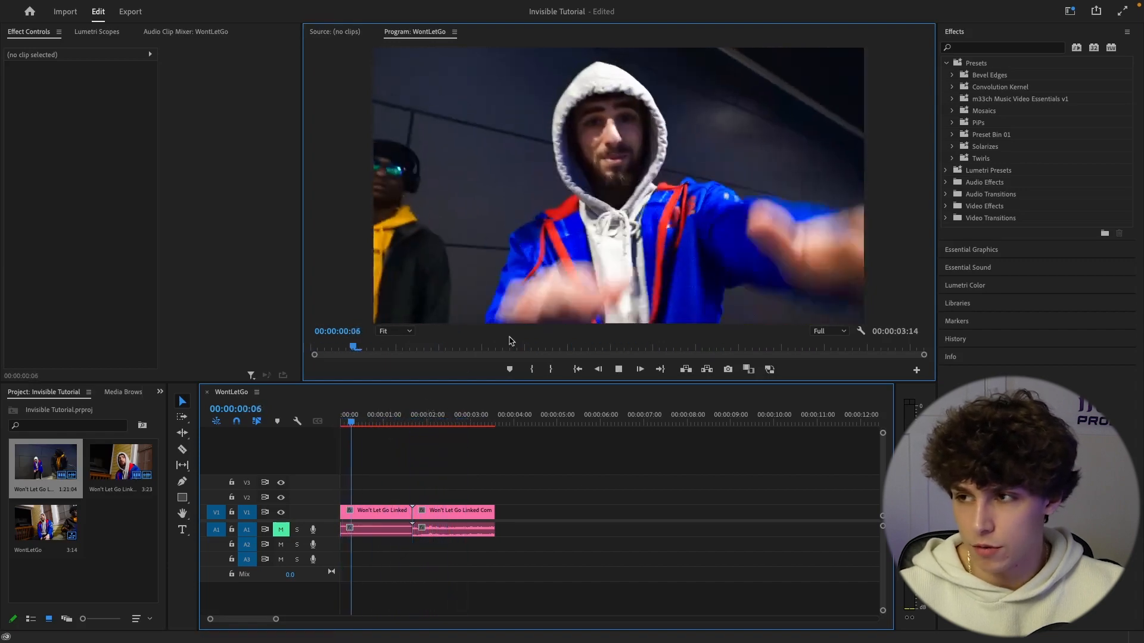
In Premiere Pro, review the WontLetGo sequence around the cut between the two linked comp clips
key("space")
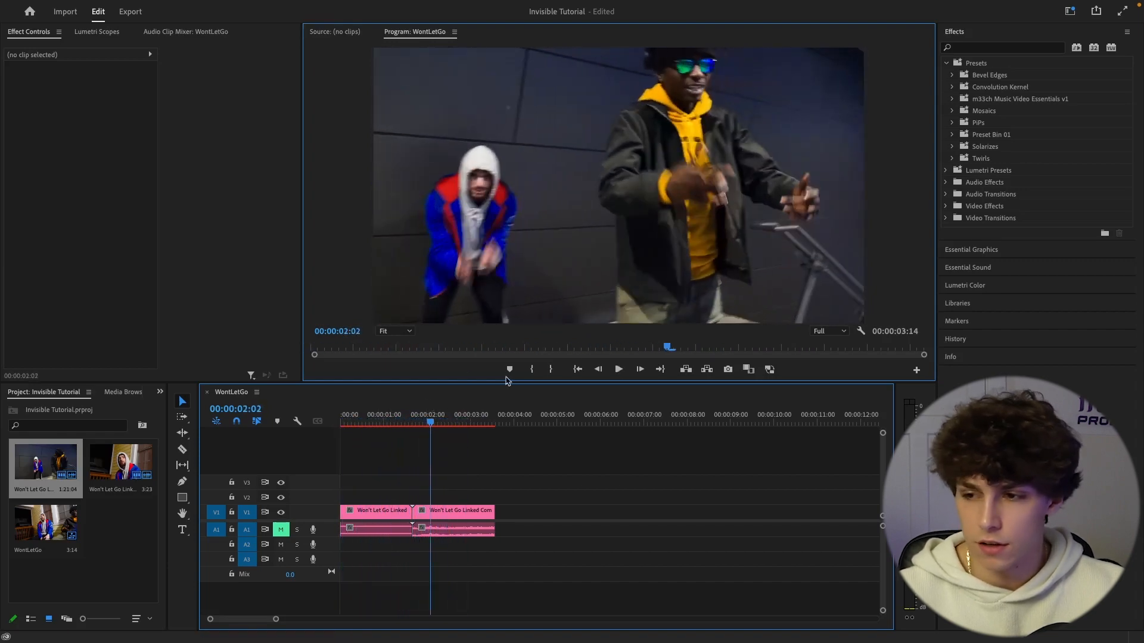
left_click_drag(431, 428, 416, 427)
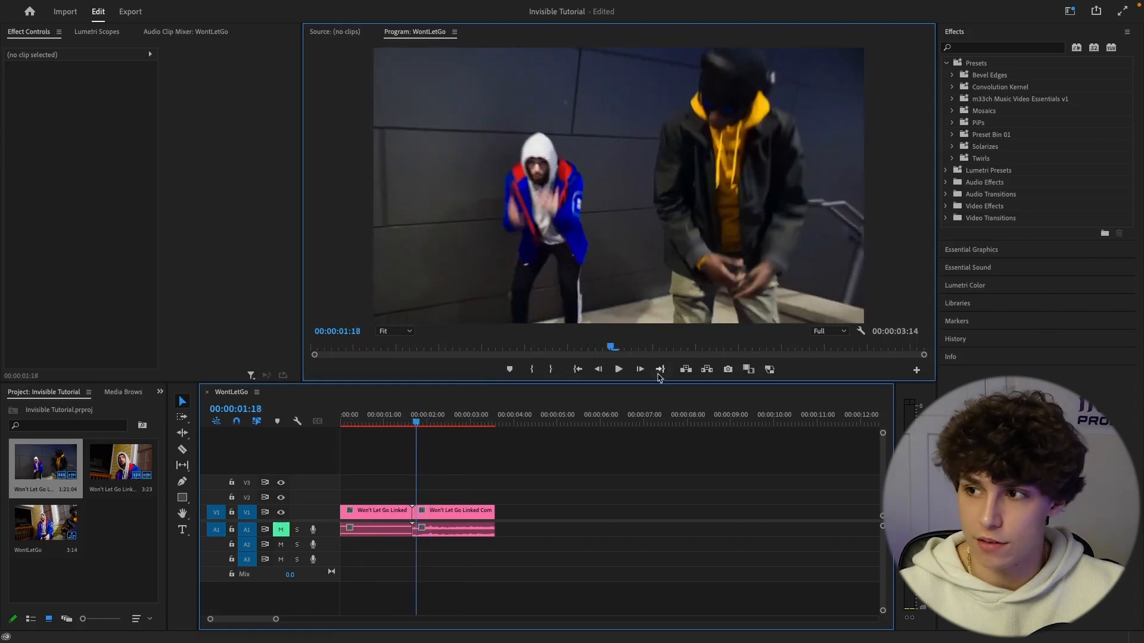
key("Right")
left_click_drag(418, 420, 409, 417)
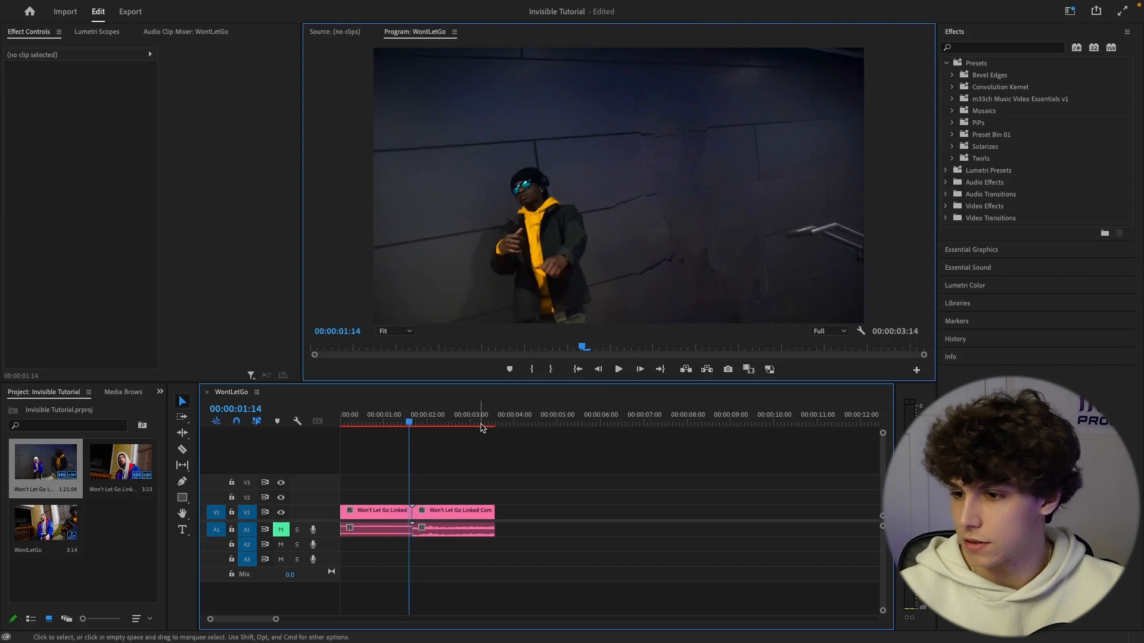
Create a bin in the project and add an adjustment layer to it
left_click_drag(168, 506, 256, 506)
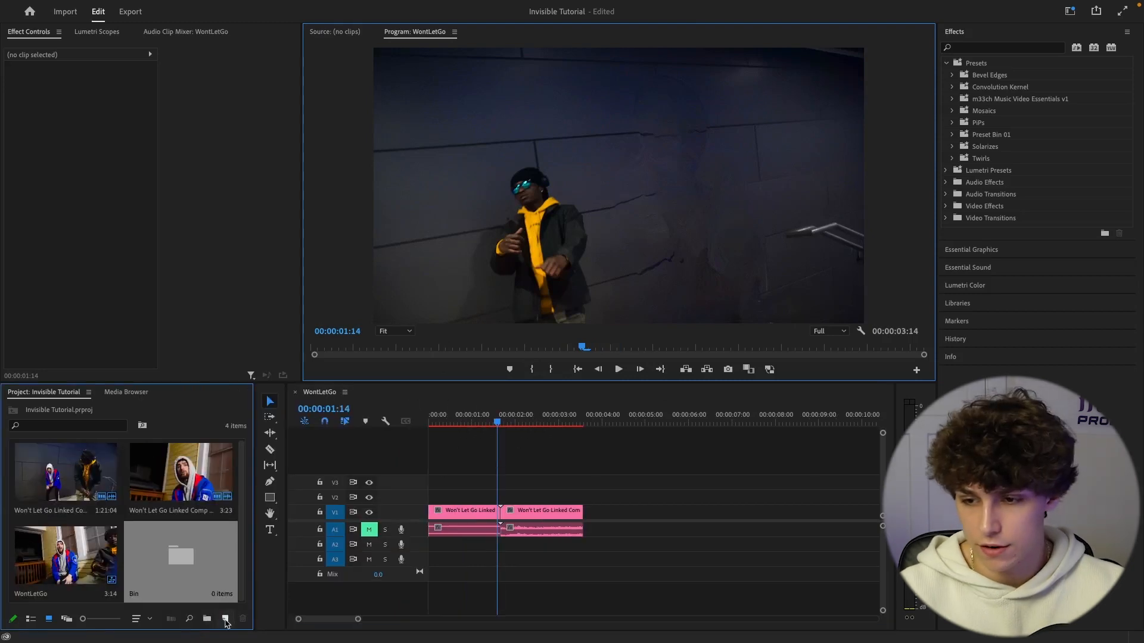
left_click(225, 620)
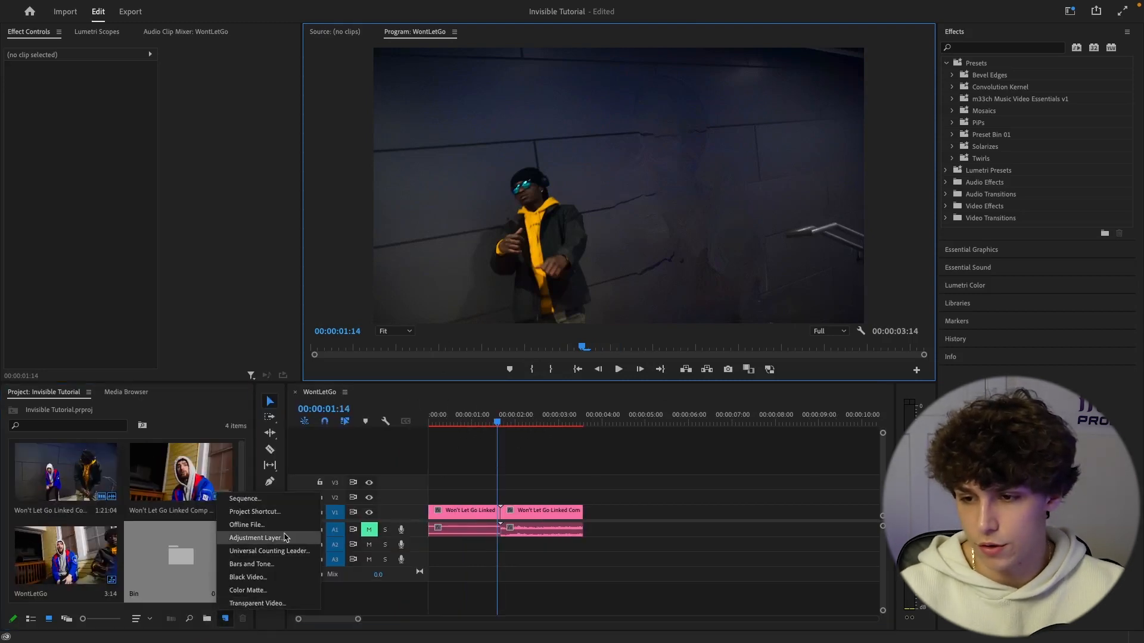
left_click(285, 539)
left_click(643, 378)
Place the adjustment layer on track V2 so that it starts at the cut between the two linked comp clips
left_click_drag(69, 476, 502, 503)
left_click_drag(499, 502, 499, 502)
left_click_drag(357, 619, 343, 619)
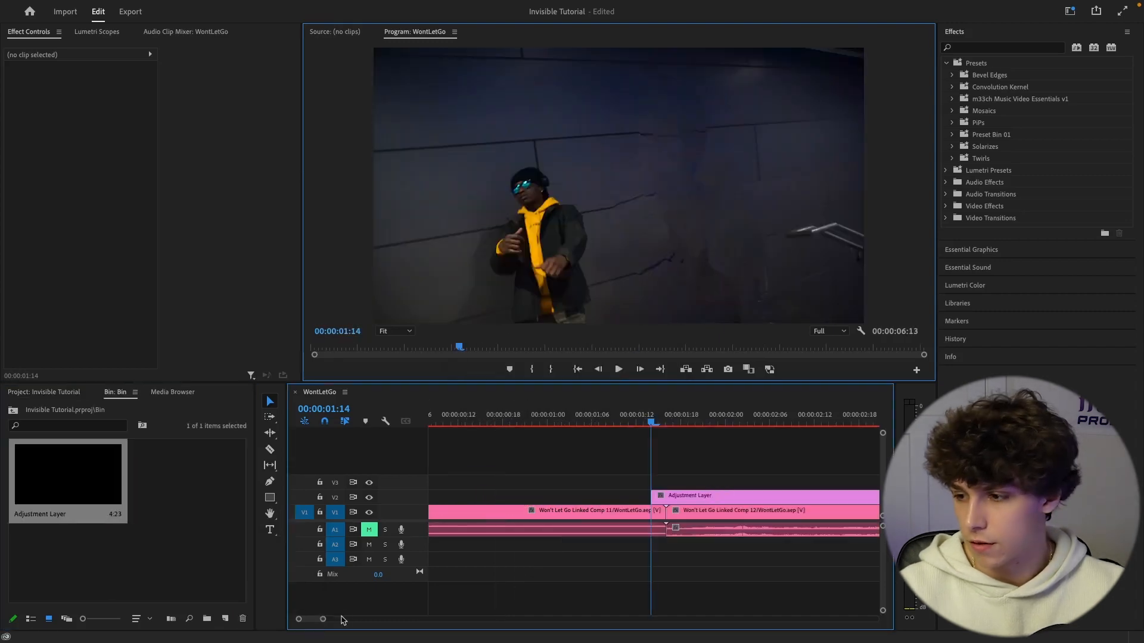
left_click_drag(681, 497, 696, 499)
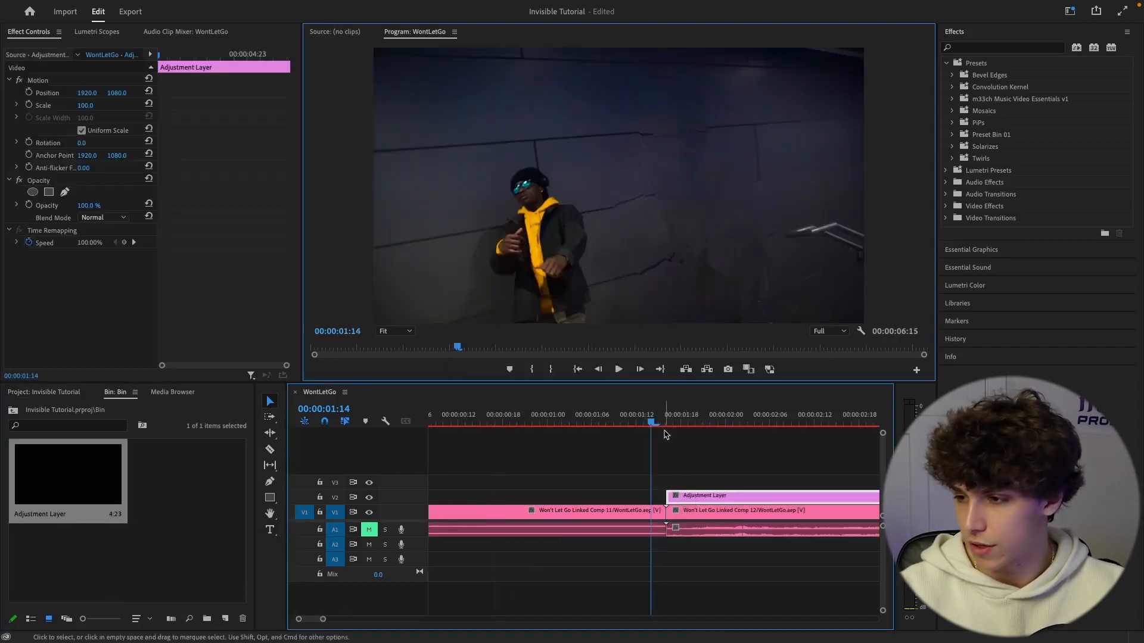
Trim the adjustment layer over the cut so it runs from 00:00:01:12 to 00:00:01:20
left_click_drag(665, 422, 636, 423)
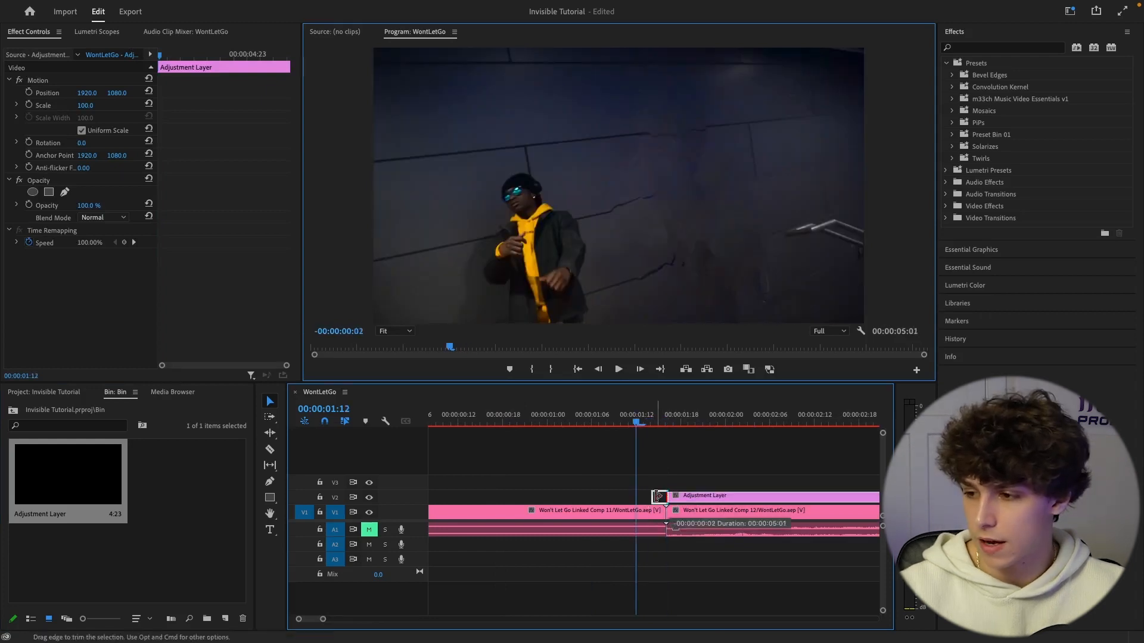
left_click_drag(658, 496, 640, 490)
key("space")
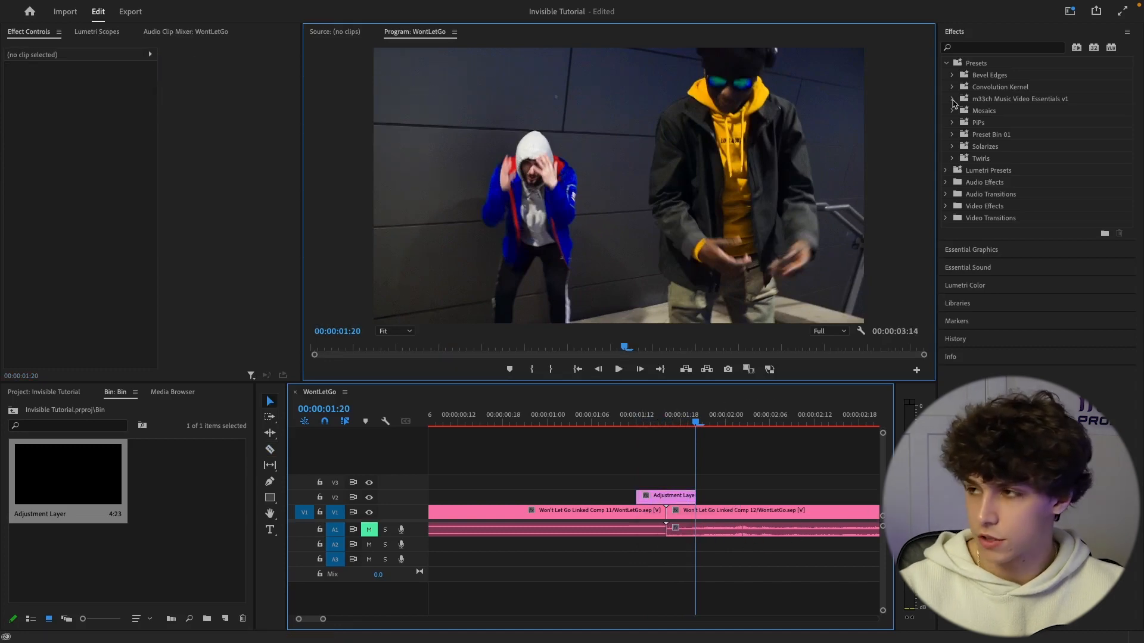
Apply the Vertical Shake Flash preset from m33ch Music Video Essentials v1 to the adjustment layer
left_click(952, 99)
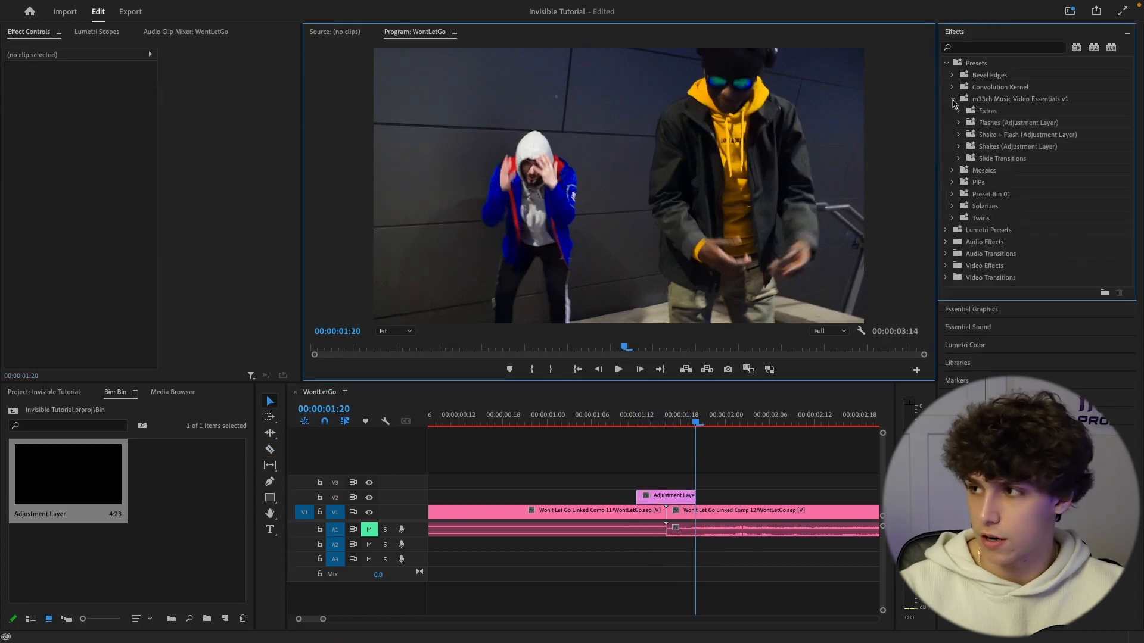
left_click(959, 147)
left_click(960, 134)
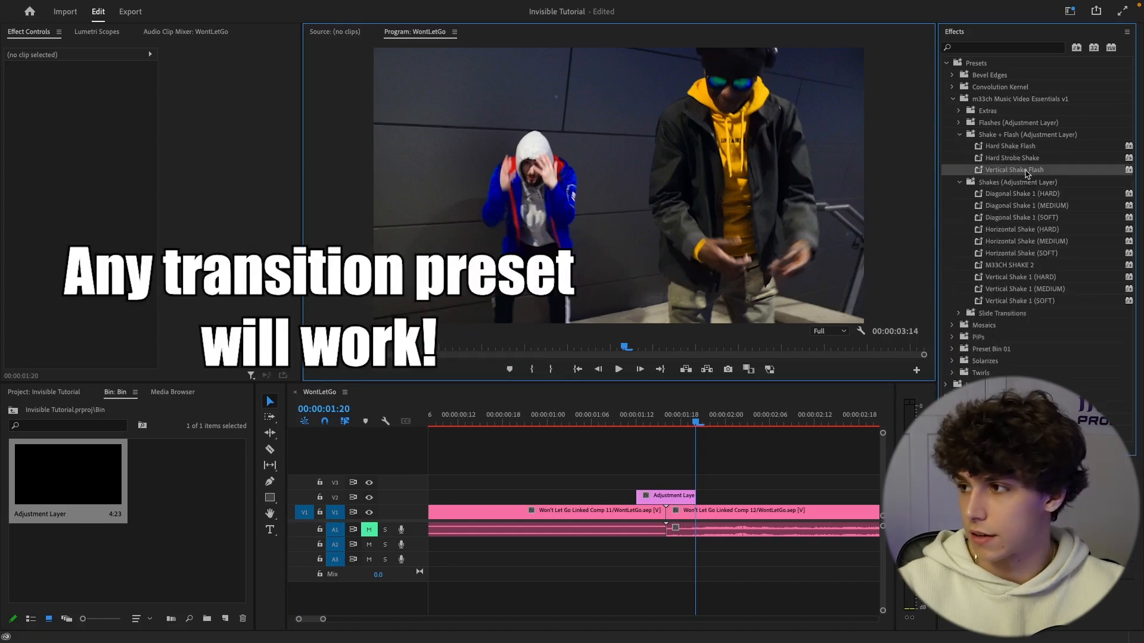
left_click_drag(661, 474, 666, 496)
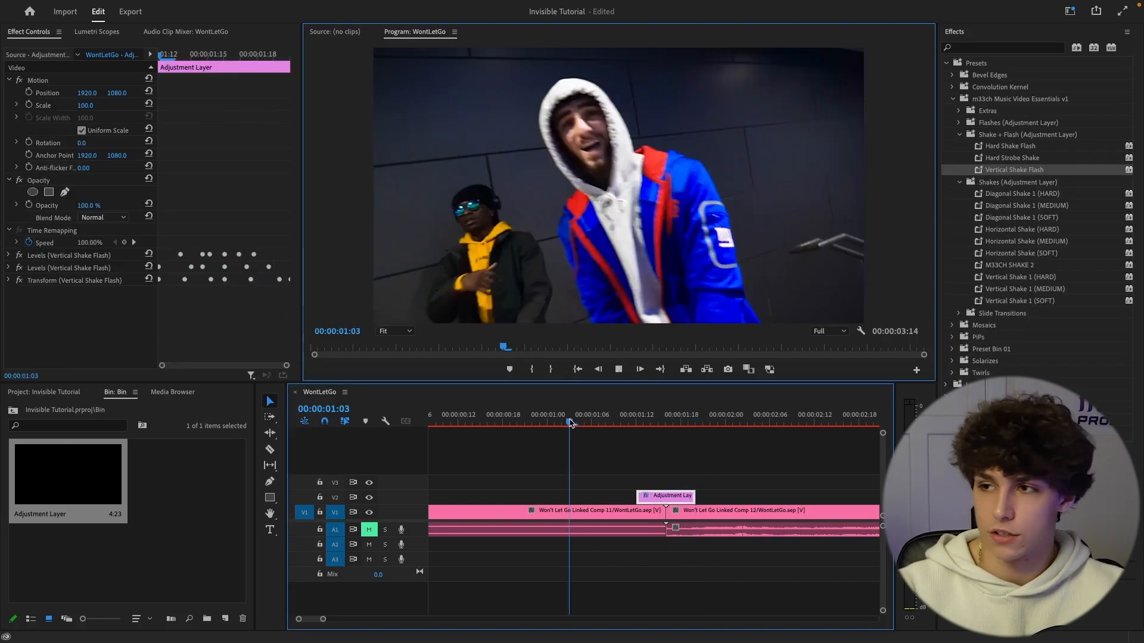
Play the sequence through the cut repeatedly to check the shake and flash transition
key("space")
left_click(570, 422)
left_click_drag(569, 423, 488, 416)
key("space")
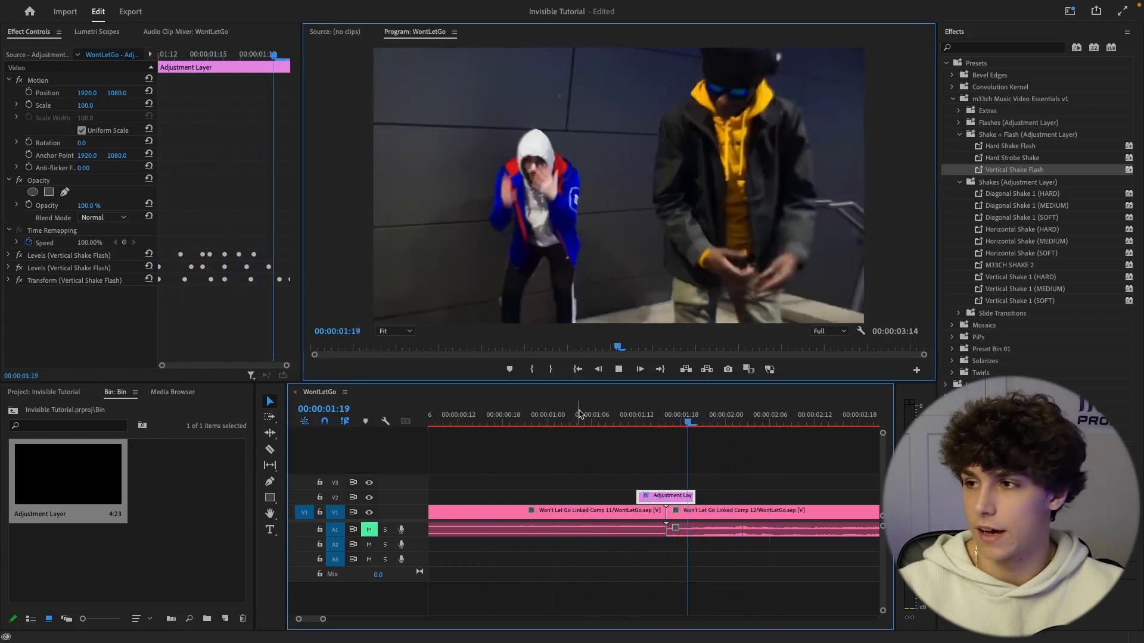
left_click(488, 424)
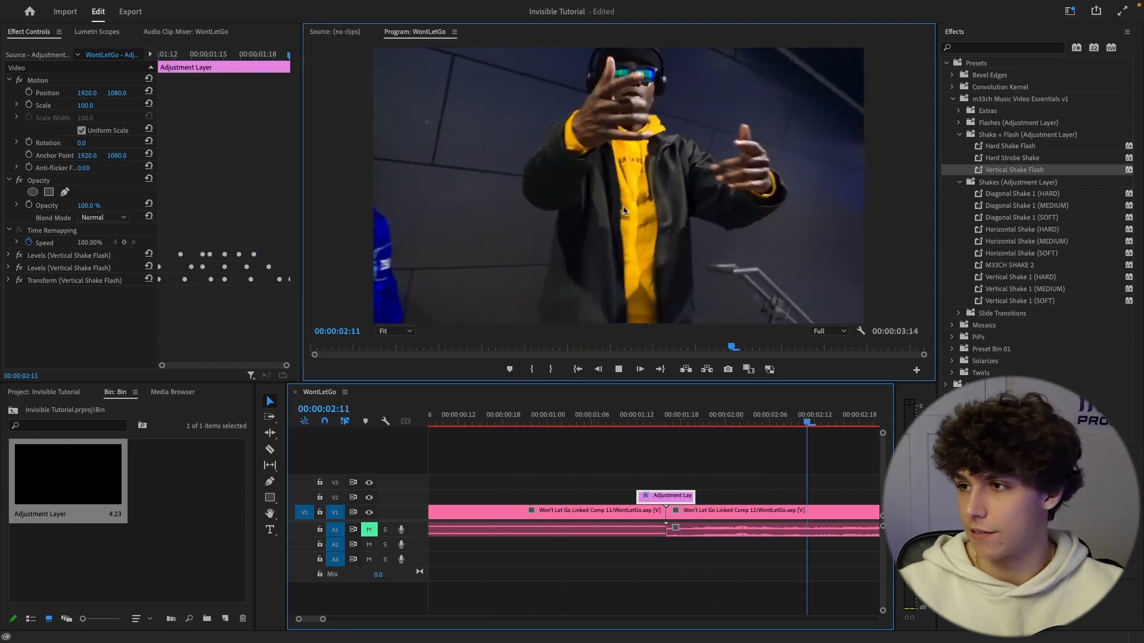
key("space")
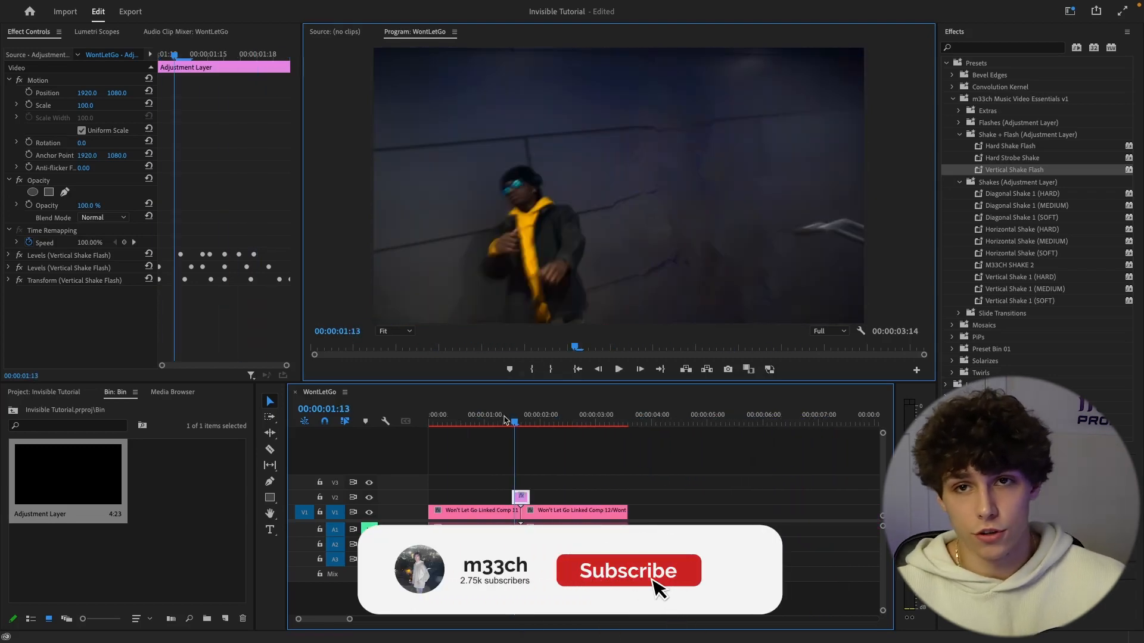